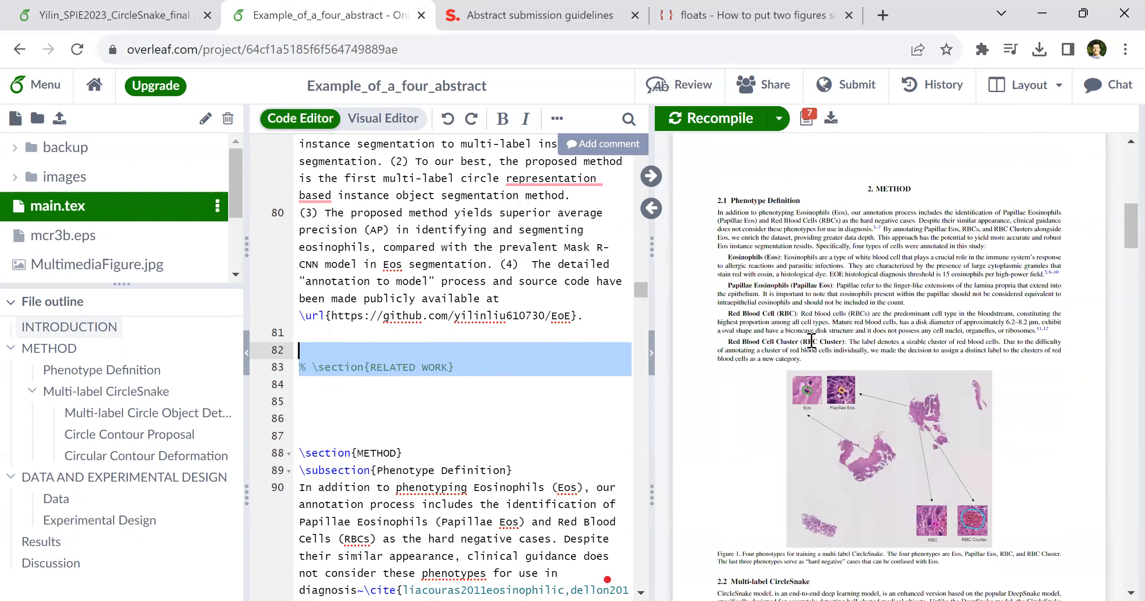
# - Comment out the four cell-type description paragraphs, from Eosinophils (Eos) through Red Blood Cell Cluster, in the Phenotype Definition subsection and recompile
pyautogui.doubleClick(793, 253)
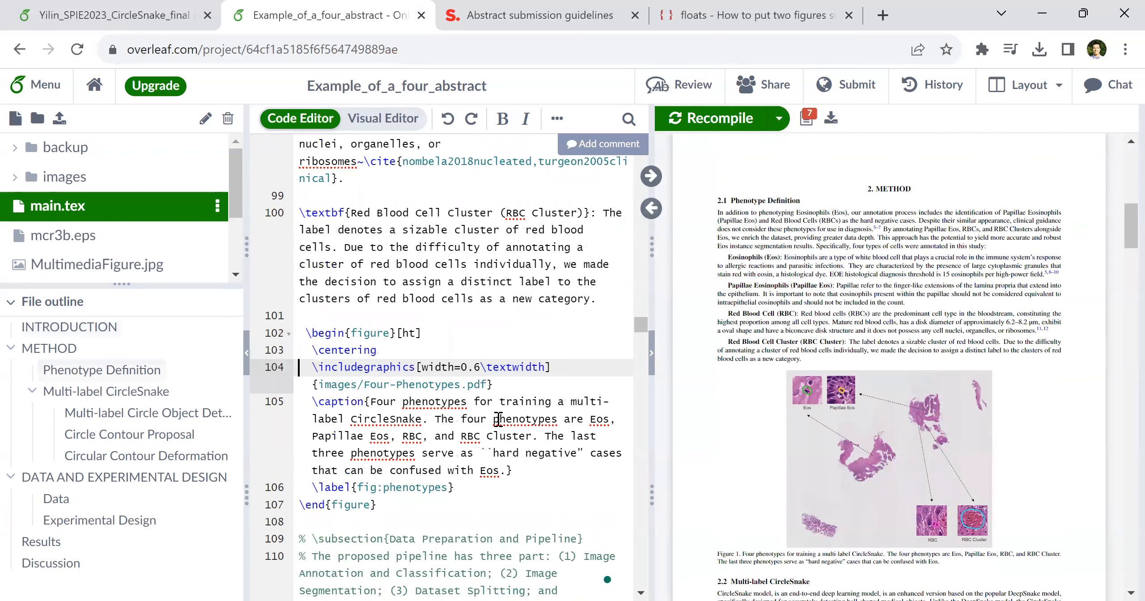
pyautogui.scroll(-6, 469, 327)
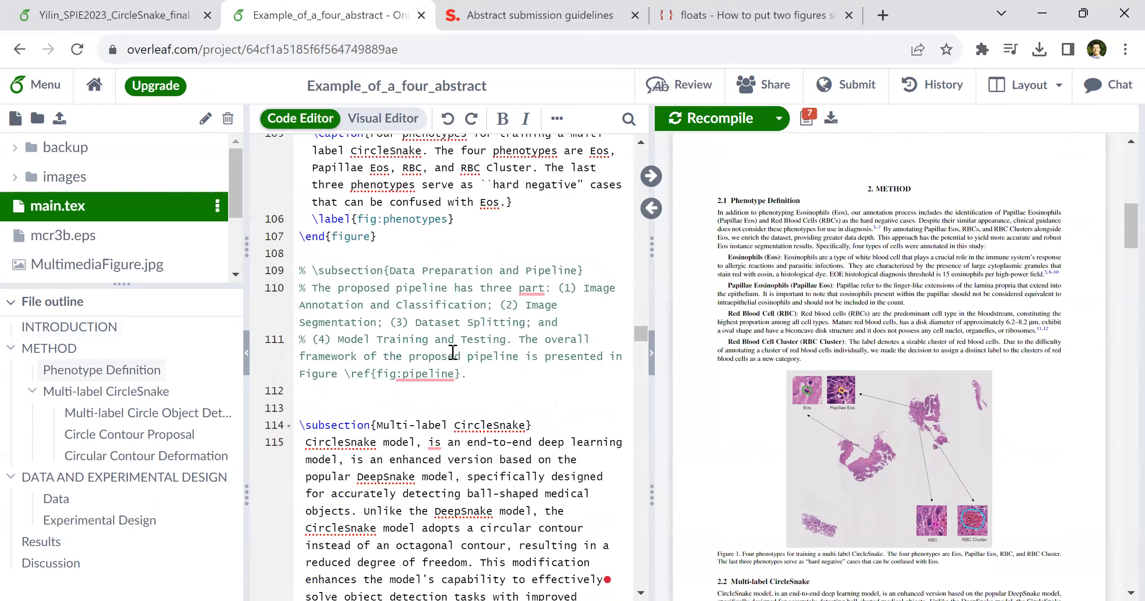
pyautogui.scroll(5, 453, 352)
pyautogui.scroll(5, 428, 421)
pyautogui.click(585, 468)
pyautogui.scroll(15, 492, 425)
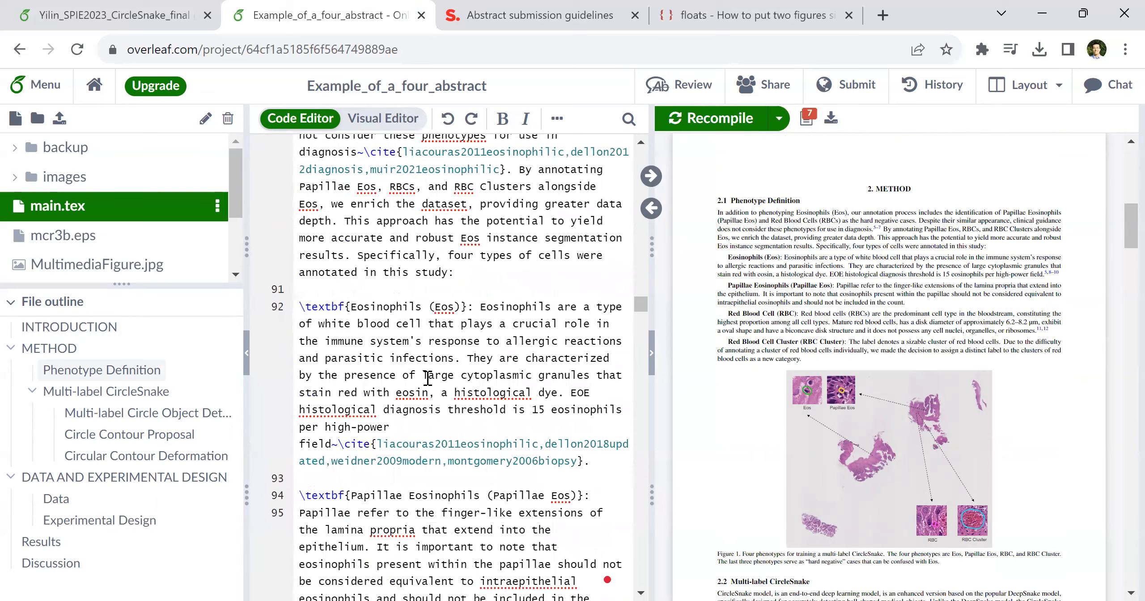
pyautogui.scroll(-1, 416, 388)
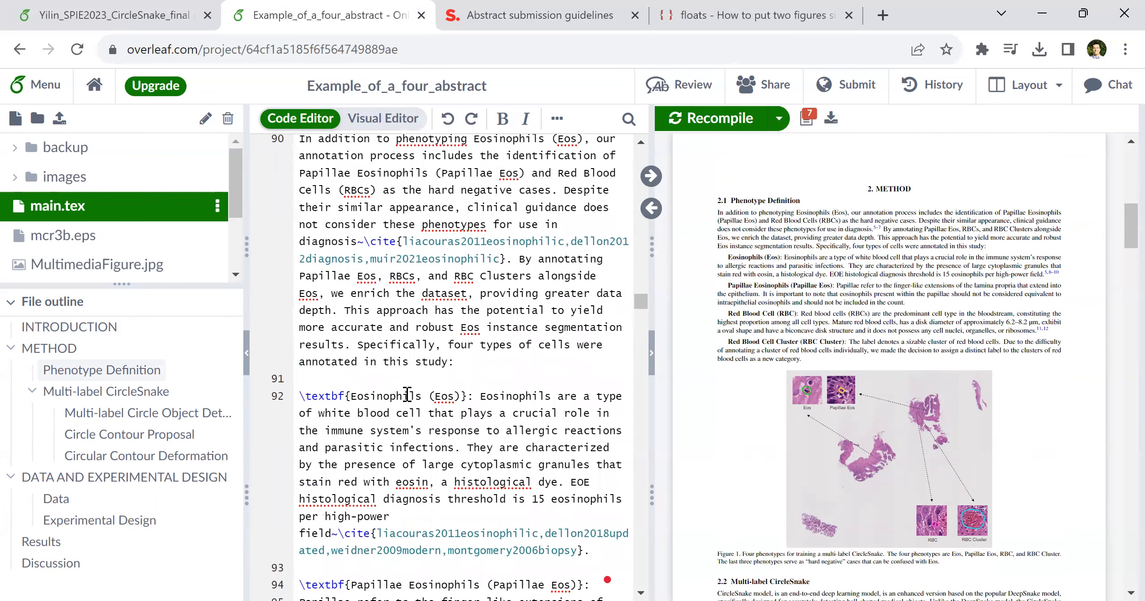
pyautogui.keyDown('shift'); pyautogui.click(407, 395); pyautogui.keyUp('shift')
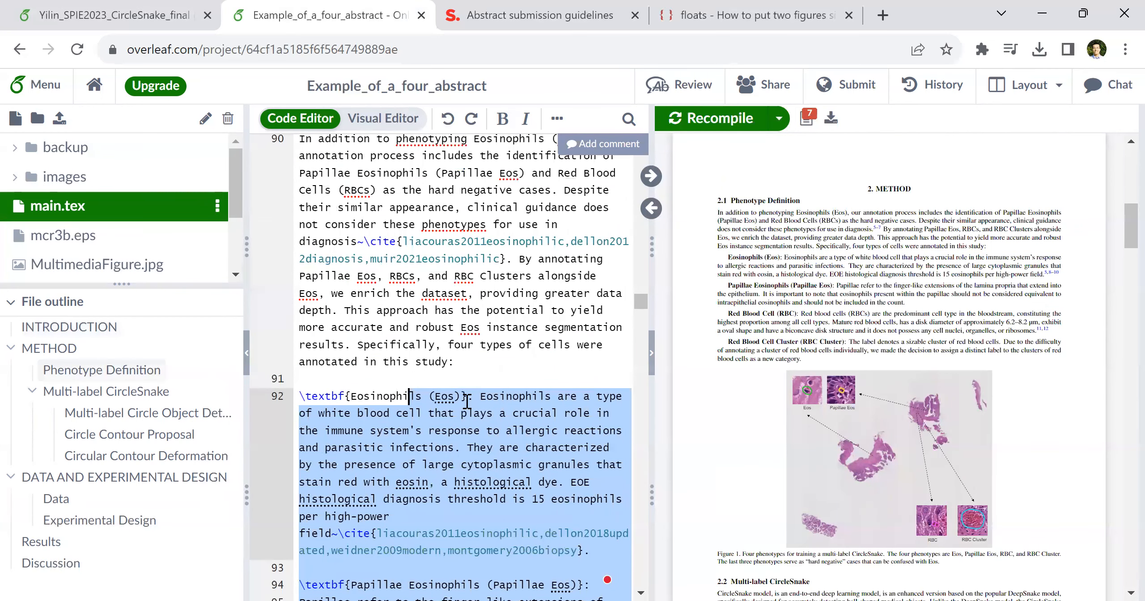
pyautogui.hotkey('ctrl', '/')
pyautogui.hotkey('ctrl', 's')
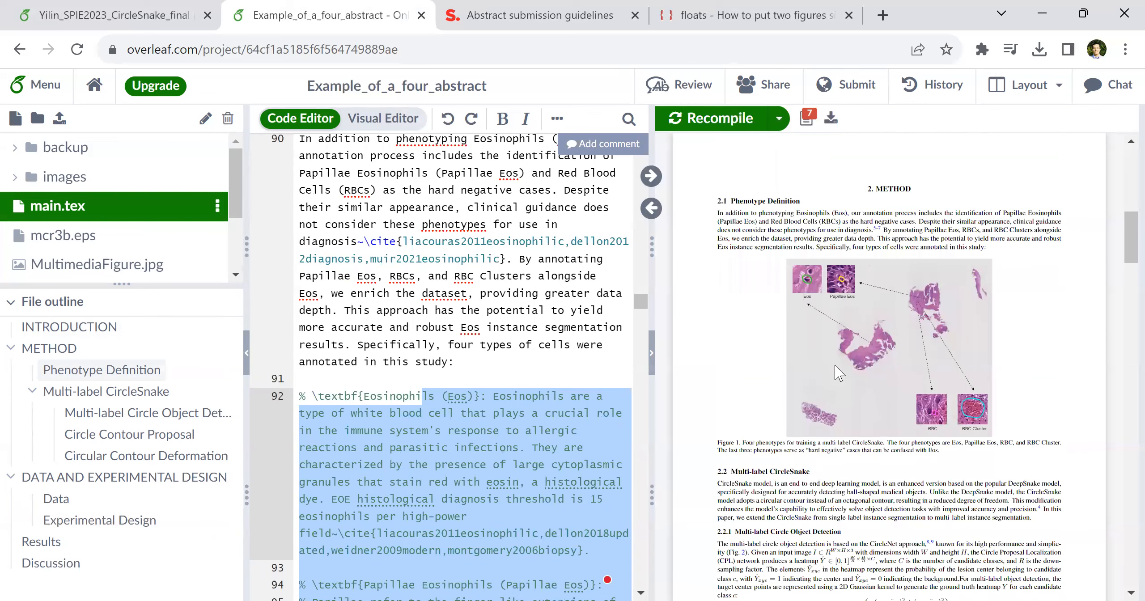
# - Comment out the source from "To propose the $n$ detected center points" through the paragraph assigning the lambda values, before Circle Contour Proposal, and recompile
pyautogui.scroll(-4, 838, 373)
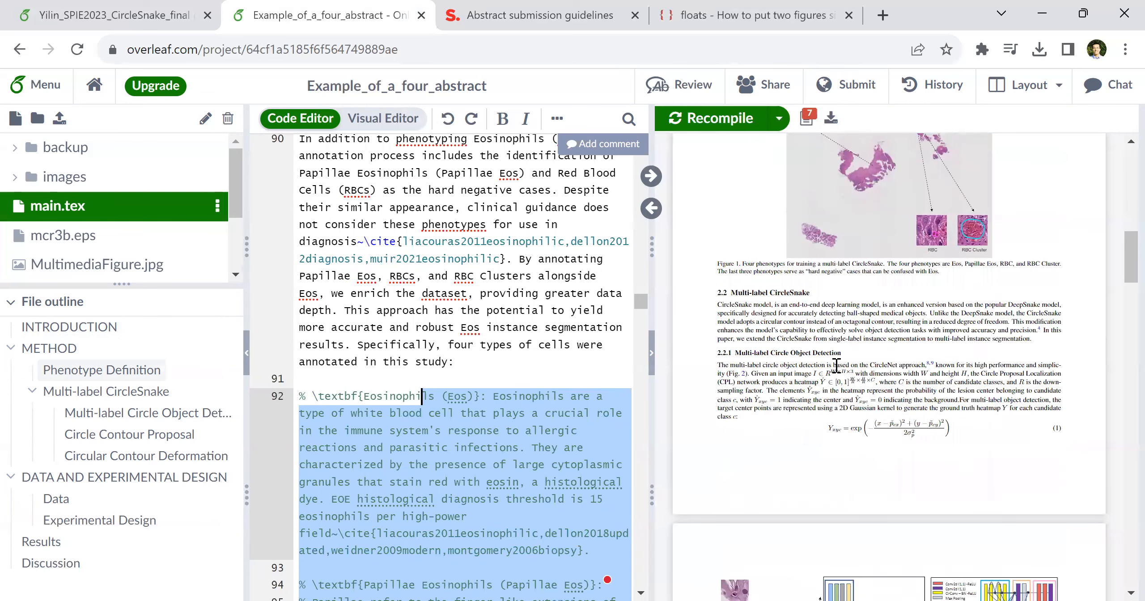
pyautogui.scroll(-8, 836, 364)
pyautogui.scroll(-2, 822, 218)
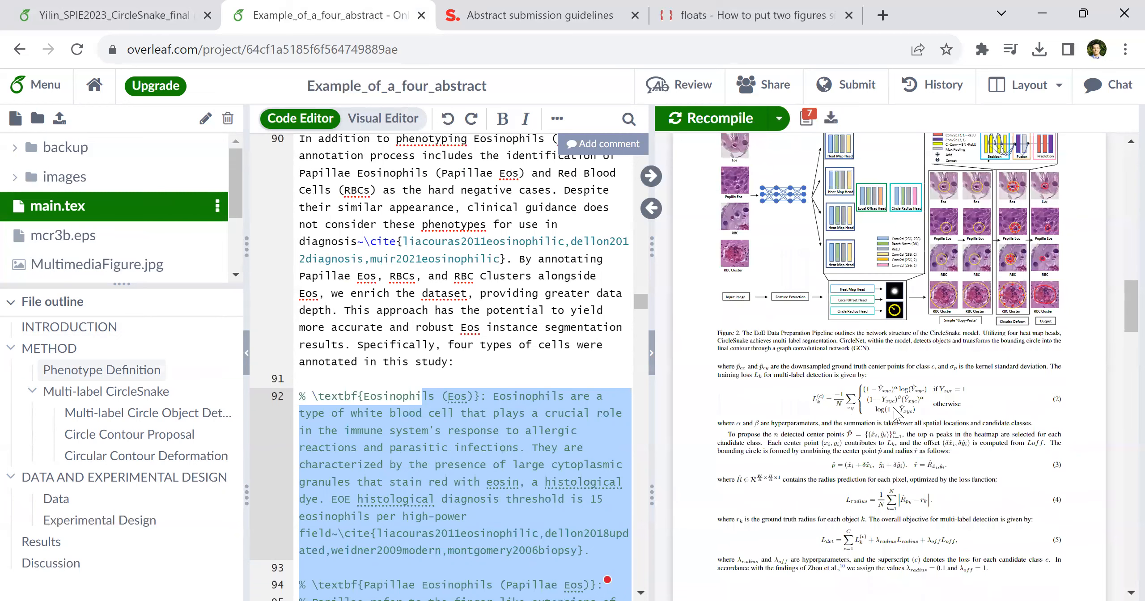
pyautogui.scroll(-4, 897, 411)
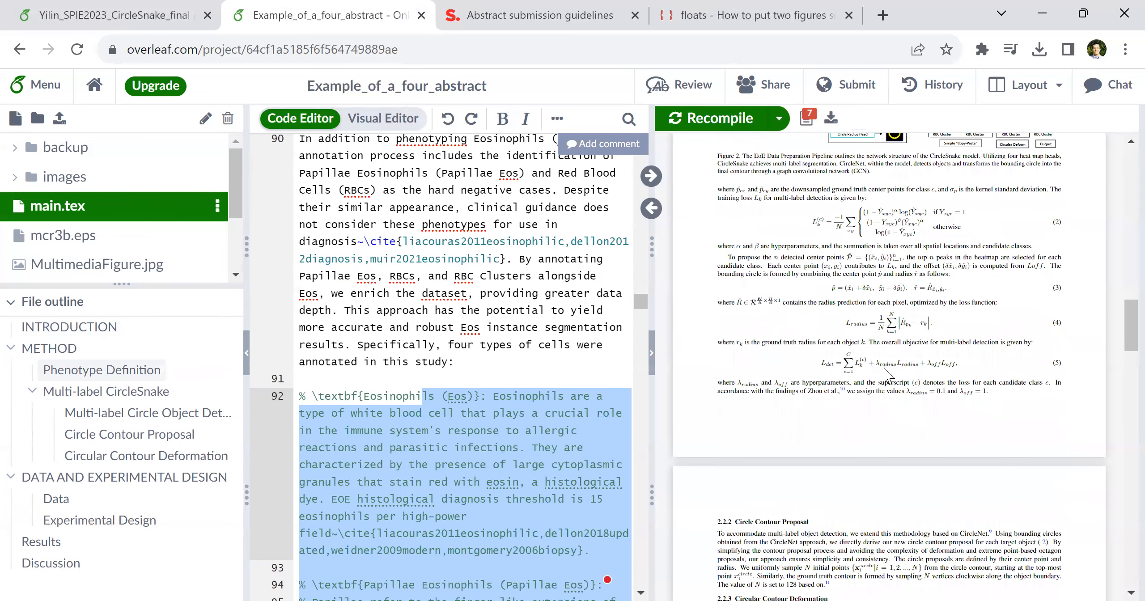
pyautogui.doubleClick(913, 257)
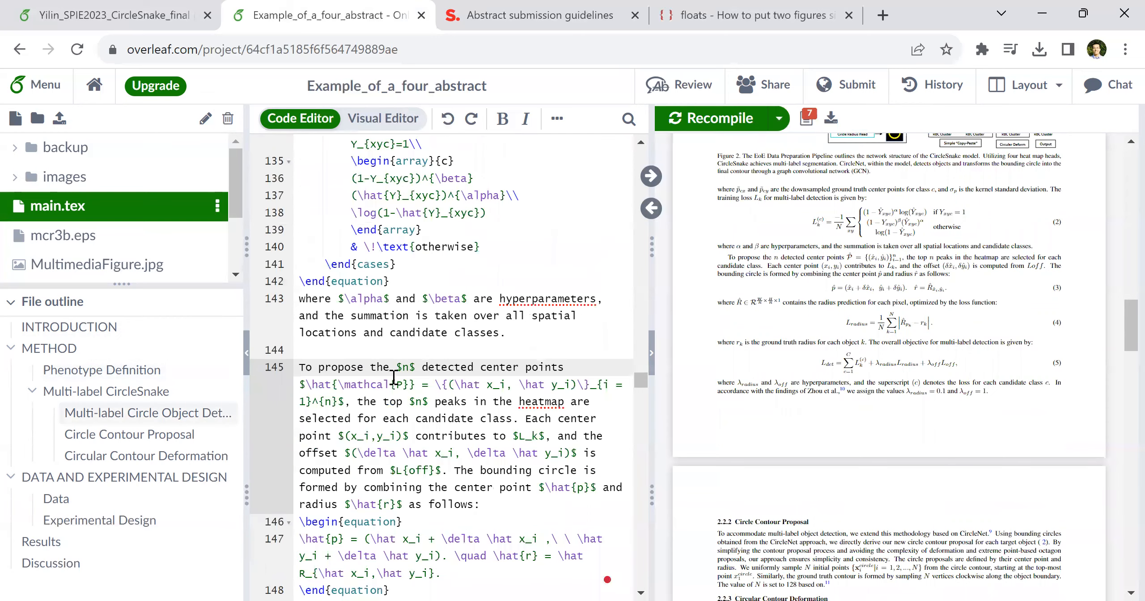
pyautogui.scroll(-4, 394, 378)
pyautogui.scroll(-12, 395, 377)
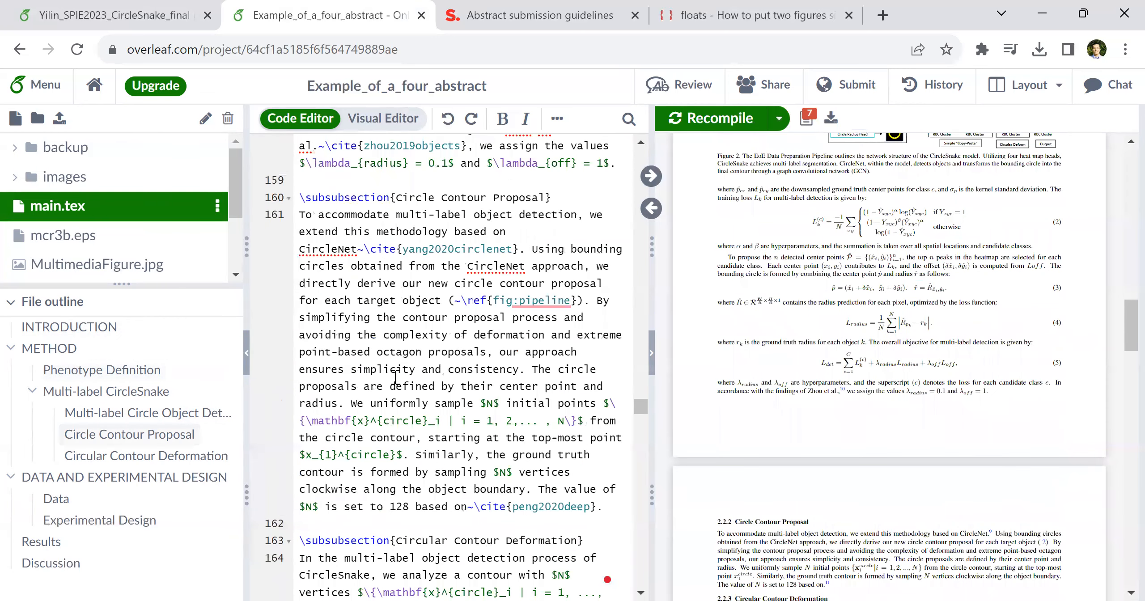
pyautogui.scroll(-7, 395, 377)
pyautogui.scroll(-12, 395, 378)
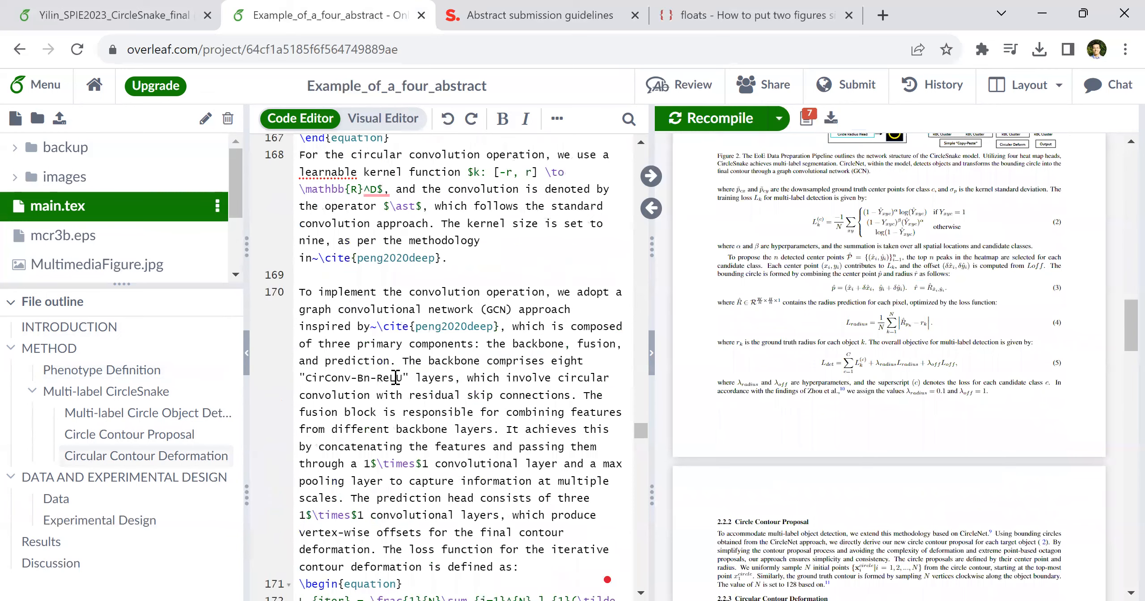
pyautogui.scroll(-6, 925, 450)
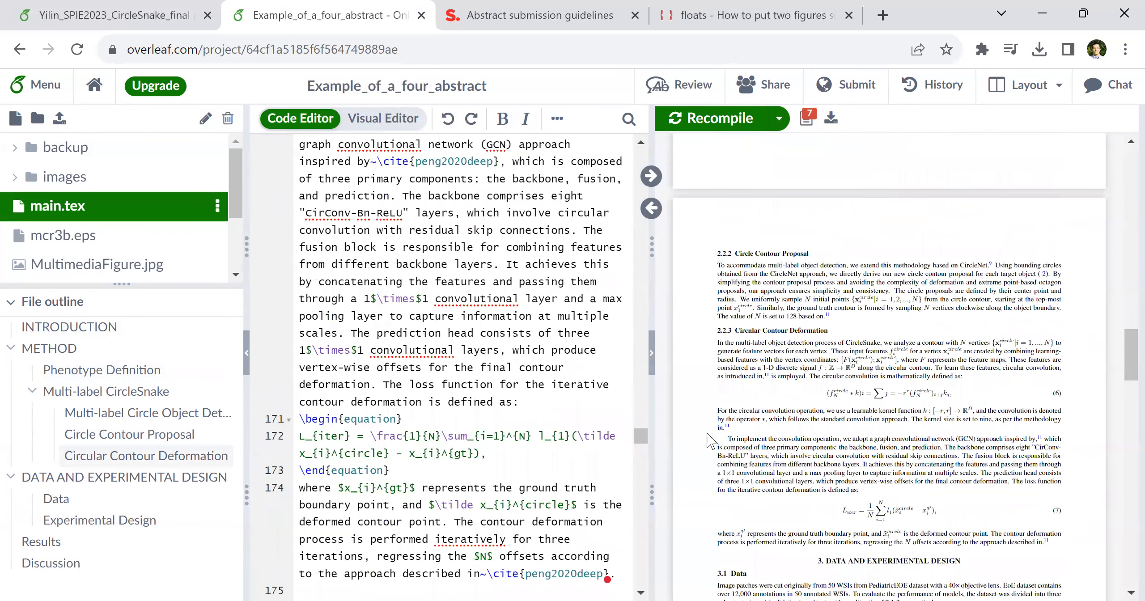
pyautogui.scroll(6, 930, 394)
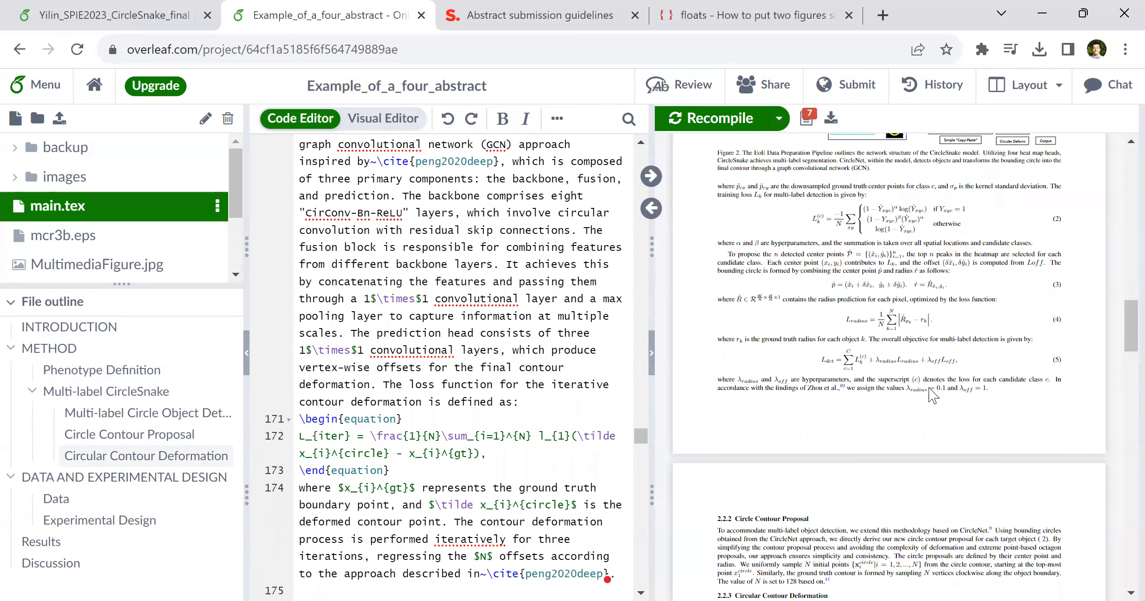
pyautogui.scroll(6, 533, 337)
pyautogui.scroll(2, 532, 340)
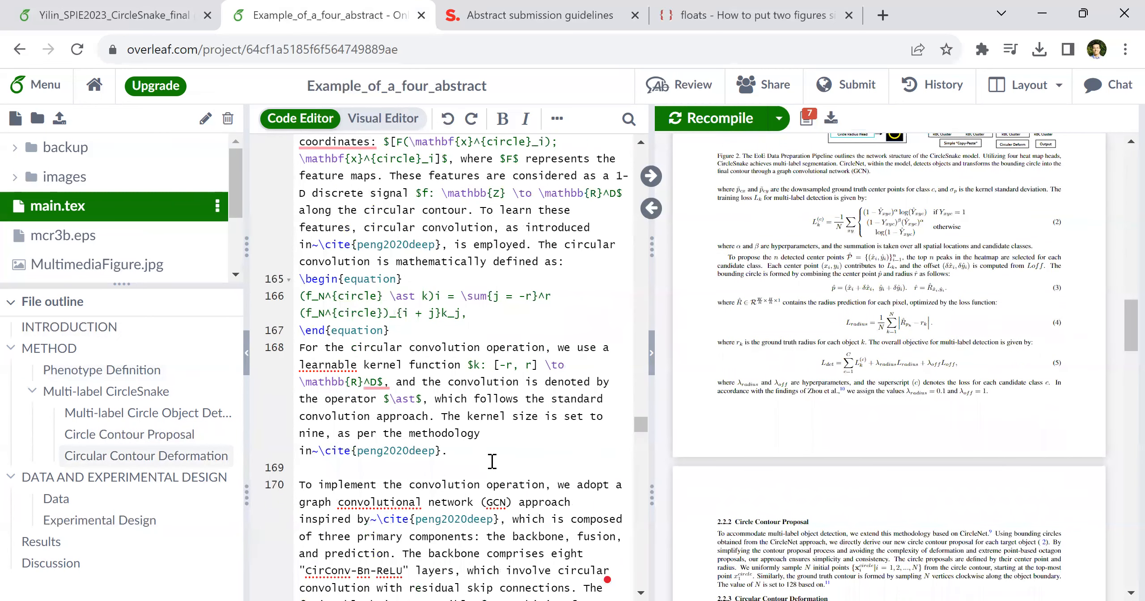
pyautogui.scroll(8, 490, 464)
pyautogui.keyDown('shift'); pyautogui.click(612, 335); pyautogui.keyUp('shift')
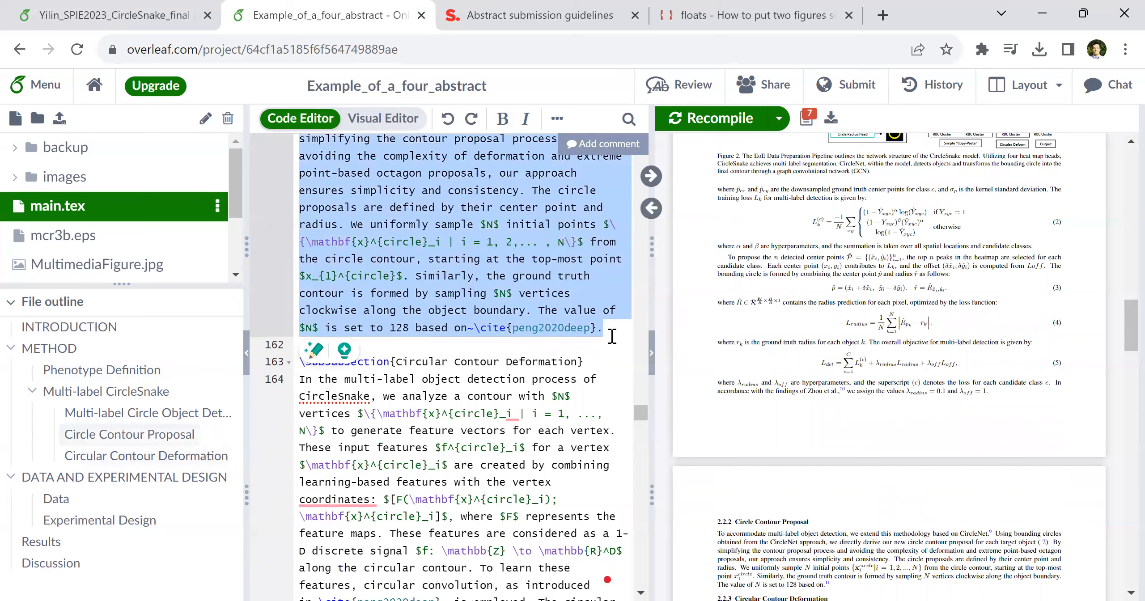
pyautogui.scroll(9, 612, 336)
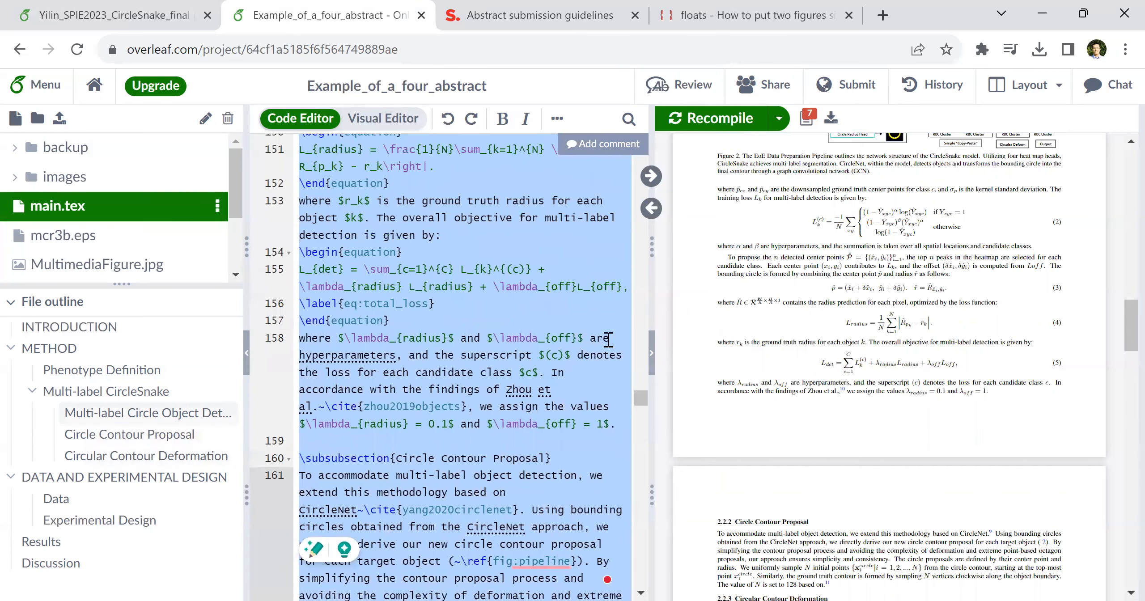
pyautogui.scroll(-2, 608, 340)
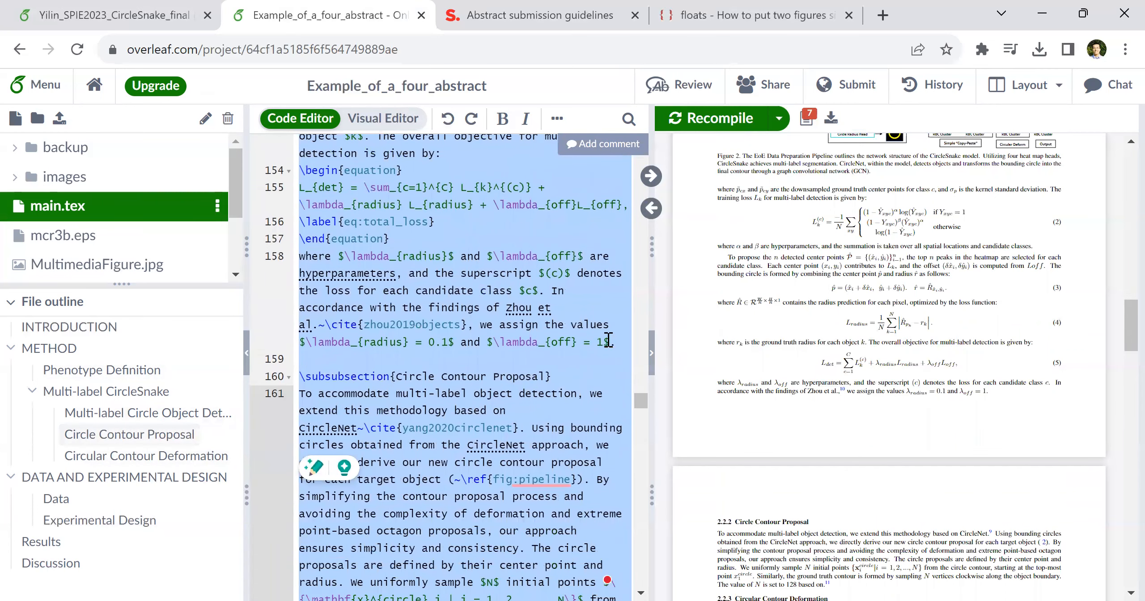
pyautogui.keyDown('shift'); pyautogui.click(617, 343); pyautogui.keyUp('shift')
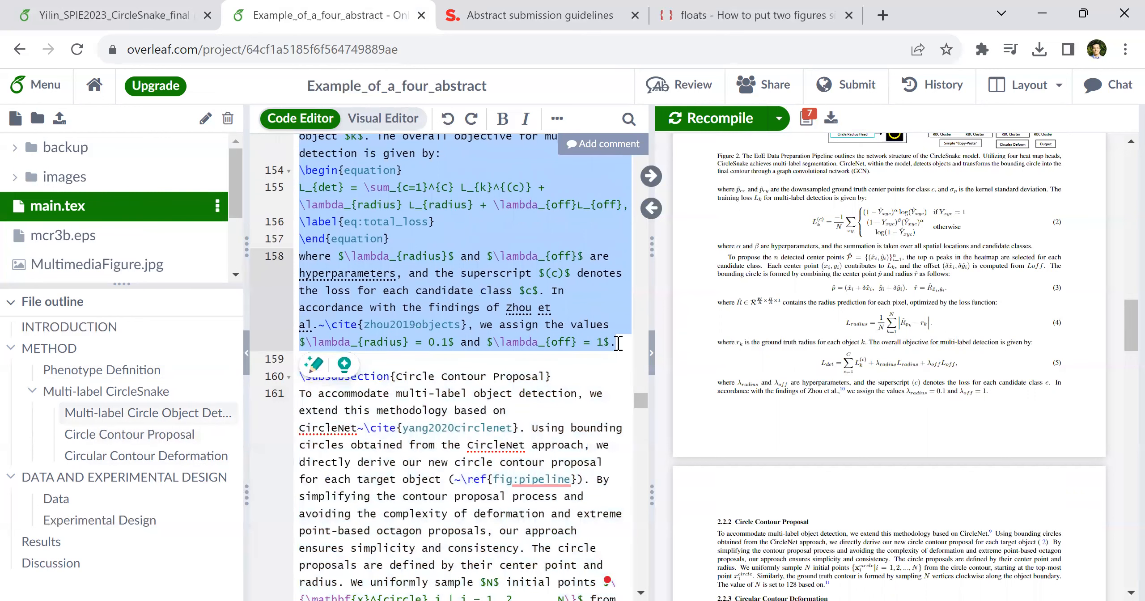
pyautogui.hotkey('ctrl', '/')
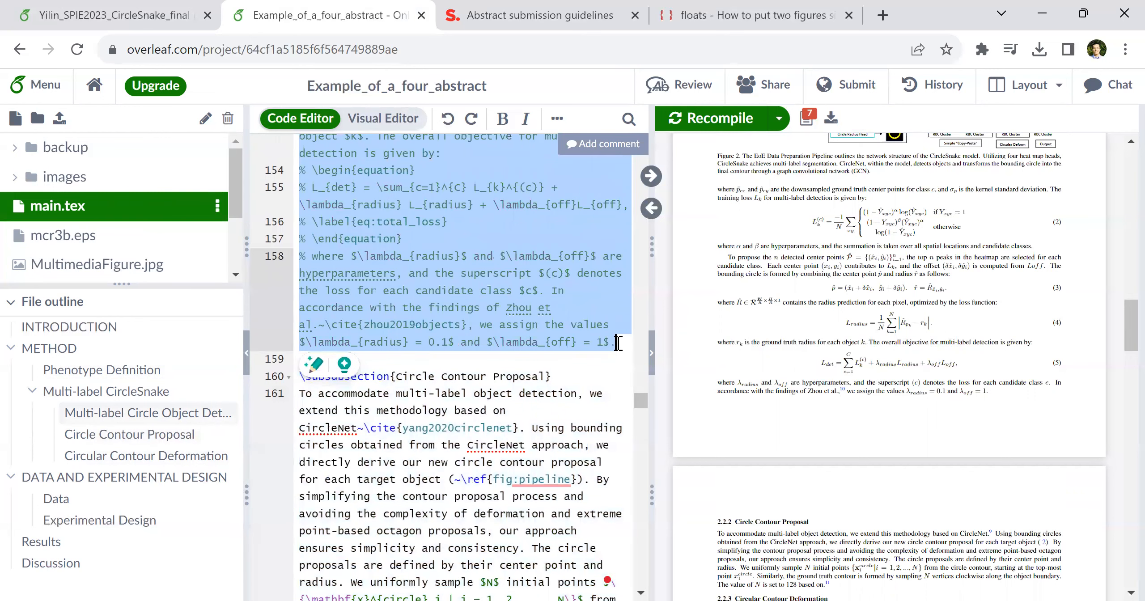
pyautogui.hotkey('ctrl', 's')
# - Examine the recompiled Method section, from Multi-label CircleSnake to Circular Contour Deformation, for further text to cut
pyautogui.scroll(5, 1017, 399)
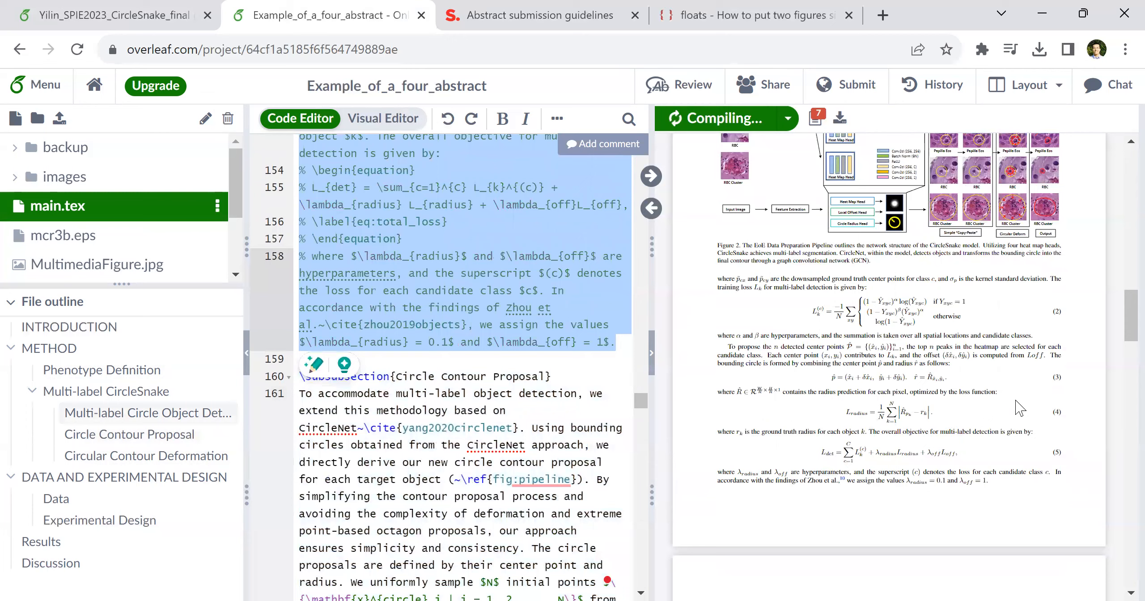
pyautogui.scroll(5, 1016, 399)
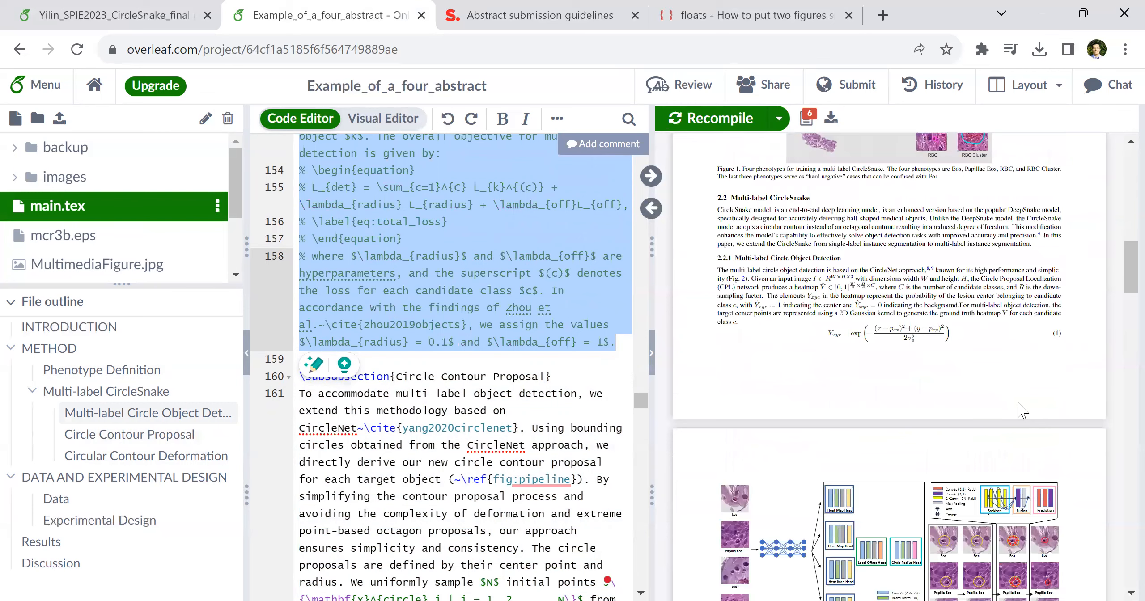
pyautogui.scroll(-5, 1022, 410)
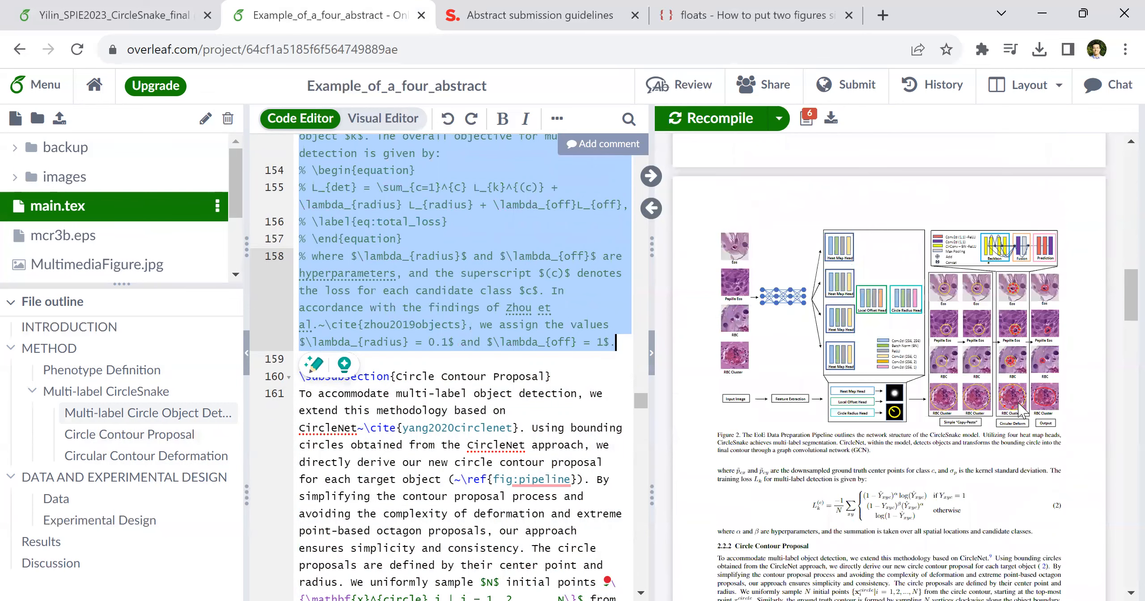
pyautogui.scroll(-7, 1021, 409)
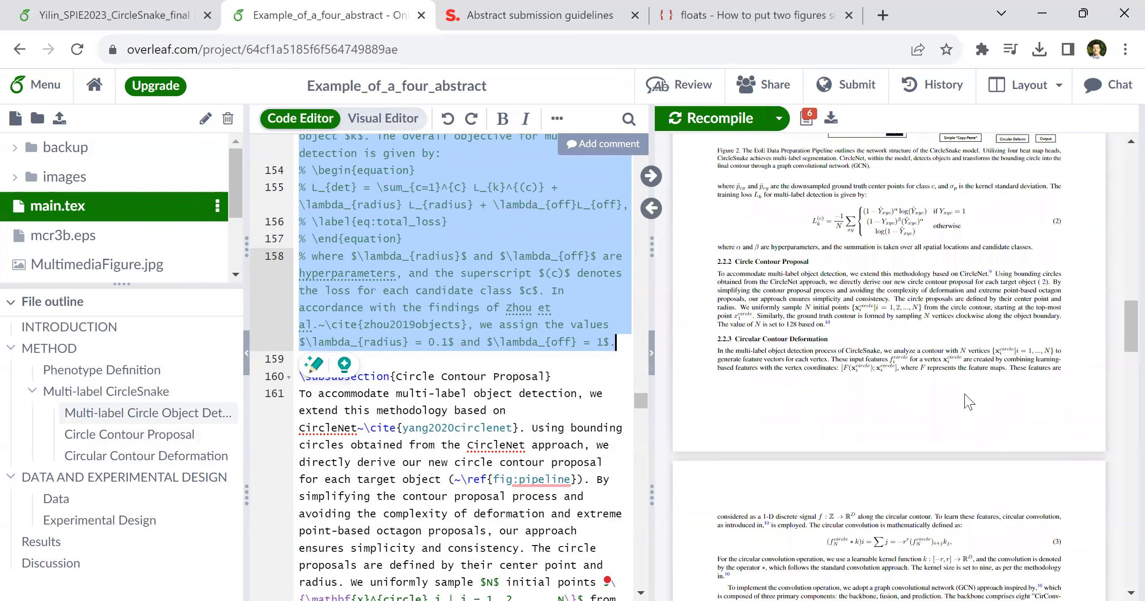
pyautogui.scroll(-3, 931, 394)
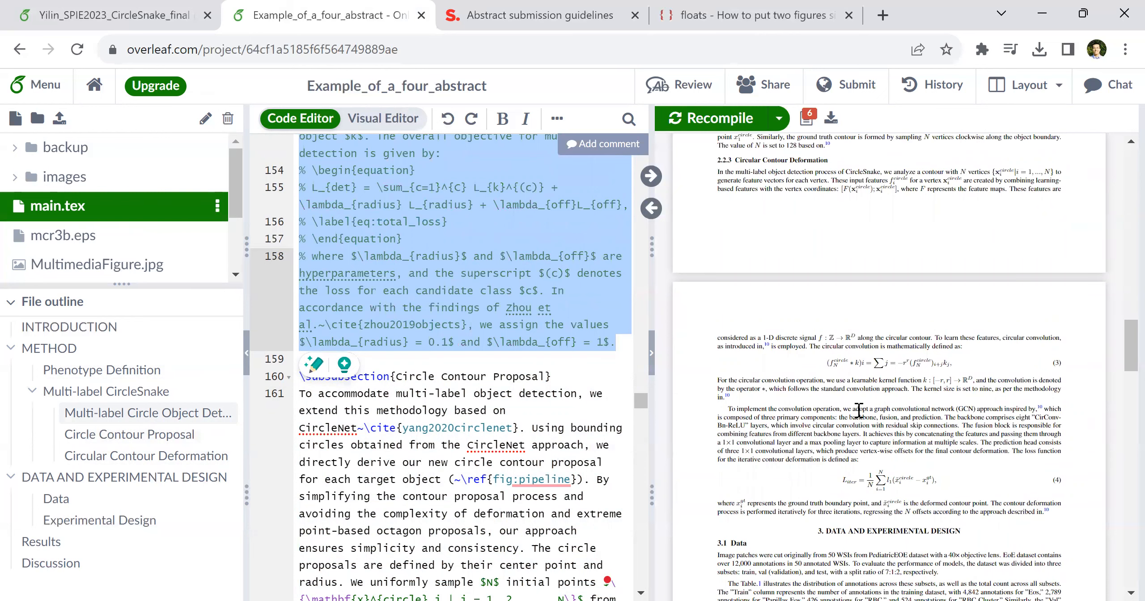
pyautogui.scroll(6, 859, 410)
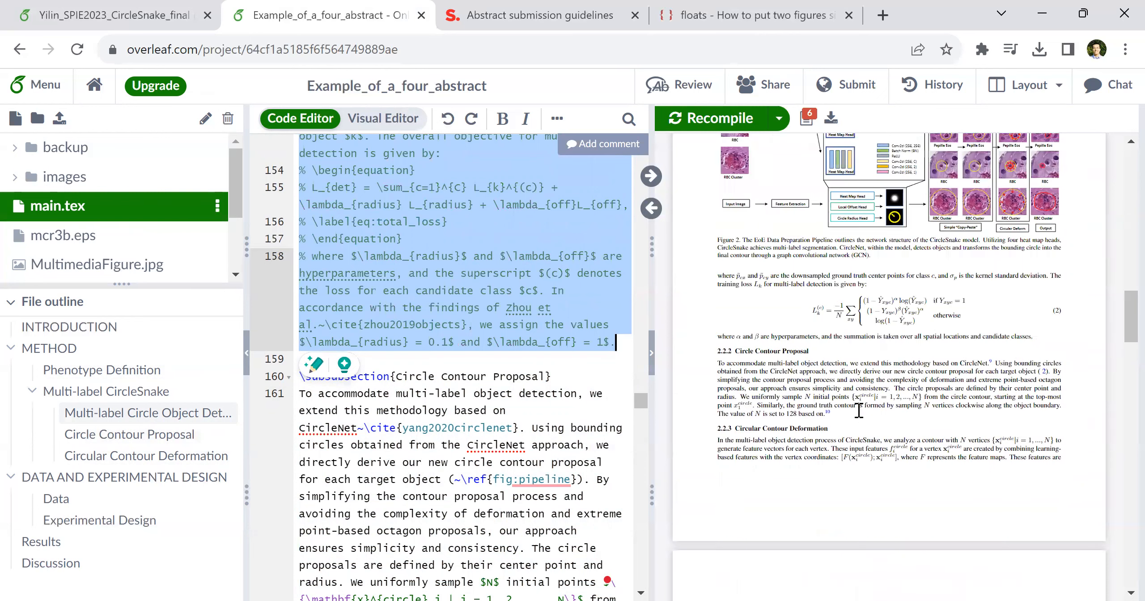
pyautogui.doubleClick(801, 351)
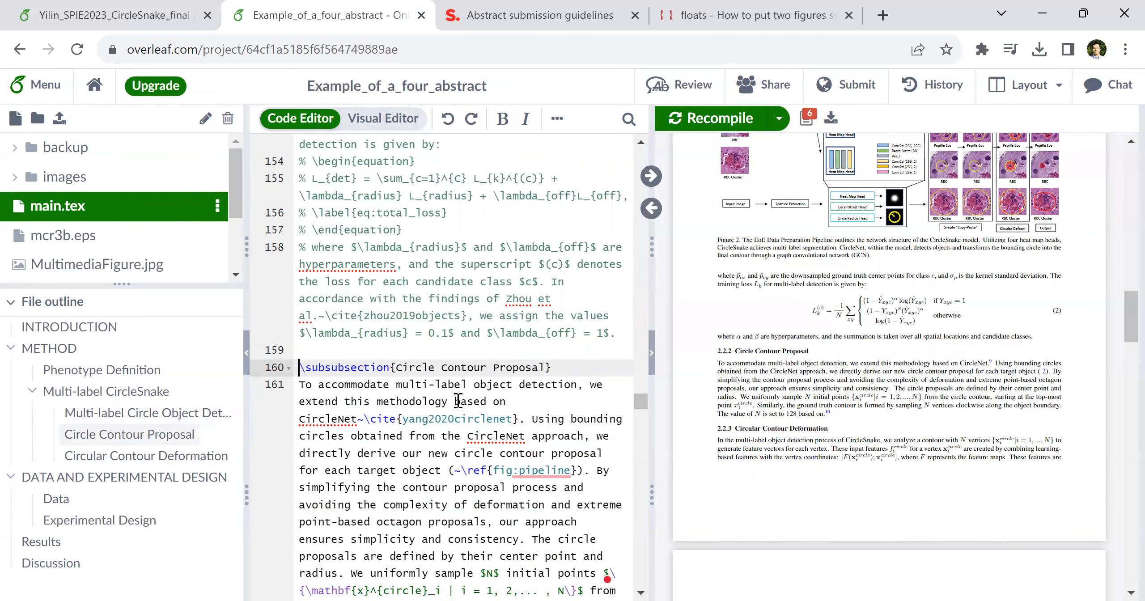
pyautogui.scroll(-6, 841, 358)
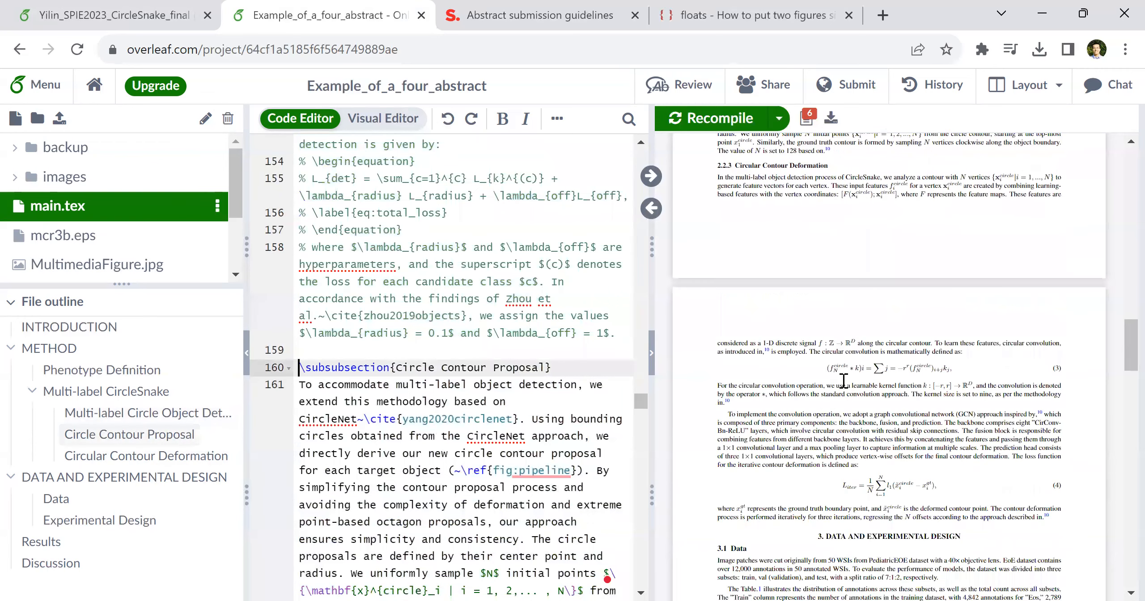
# - Comment out the end of Circular Contour Deformation, from "To implement the convolution operation" through the L_{iter} equation and its explanation, and recompile
pyautogui.doubleClick(823, 381)
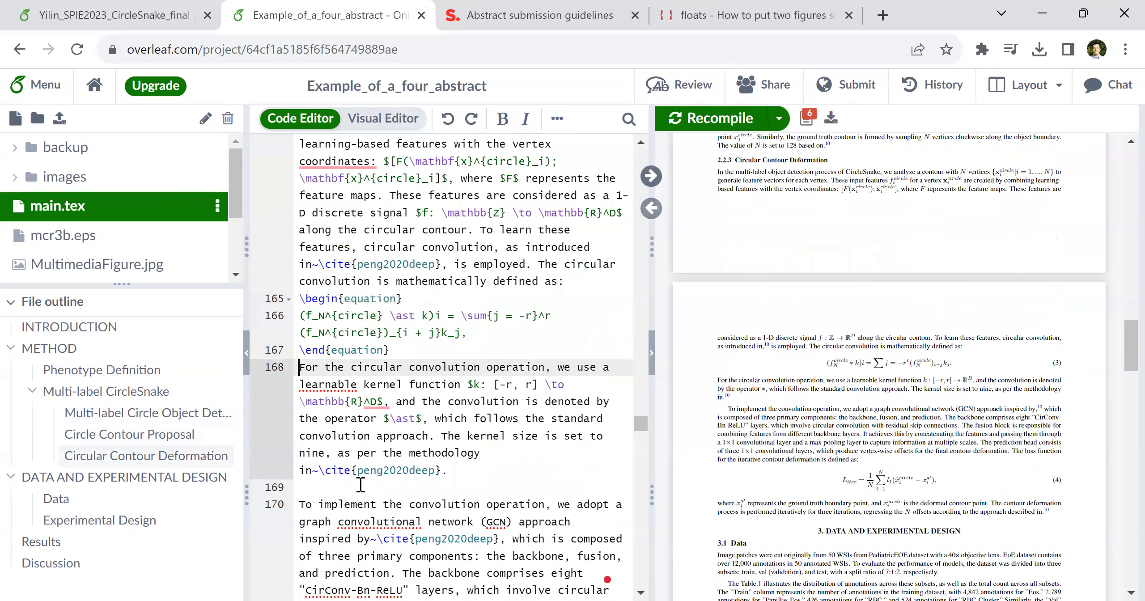
pyautogui.scroll(-2, 311, 422)
pyautogui.click(301, 418)
pyautogui.scroll(-5, 496, 443)
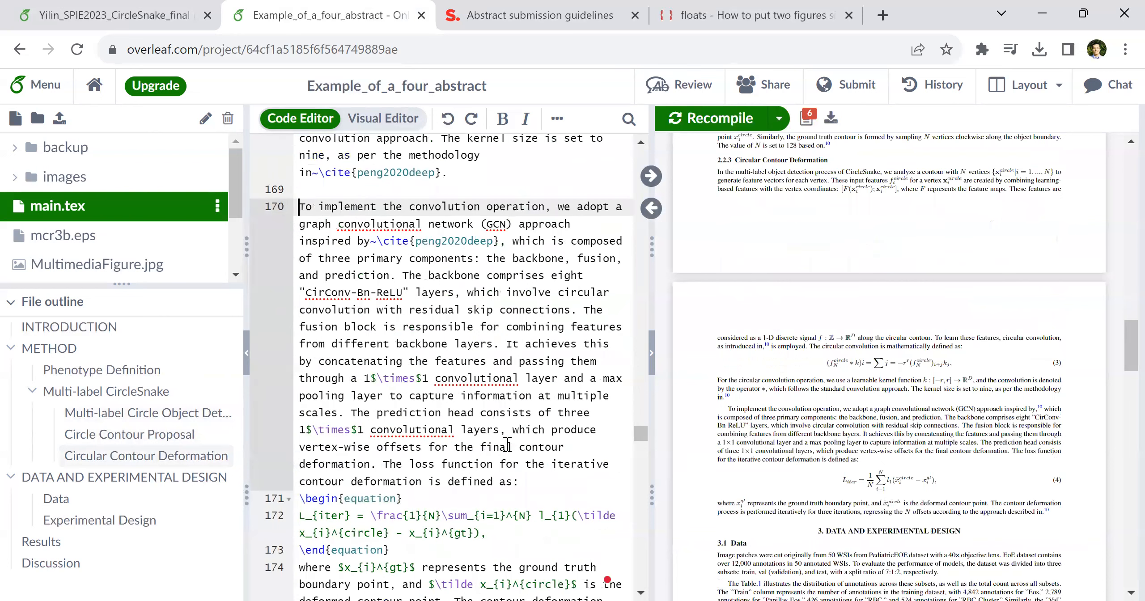
pyautogui.scroll(-5, 507, 446)
pyautogui.keyDown('shift'); pyautogui.click(614, 415); pyautogui.keyUp('shift')
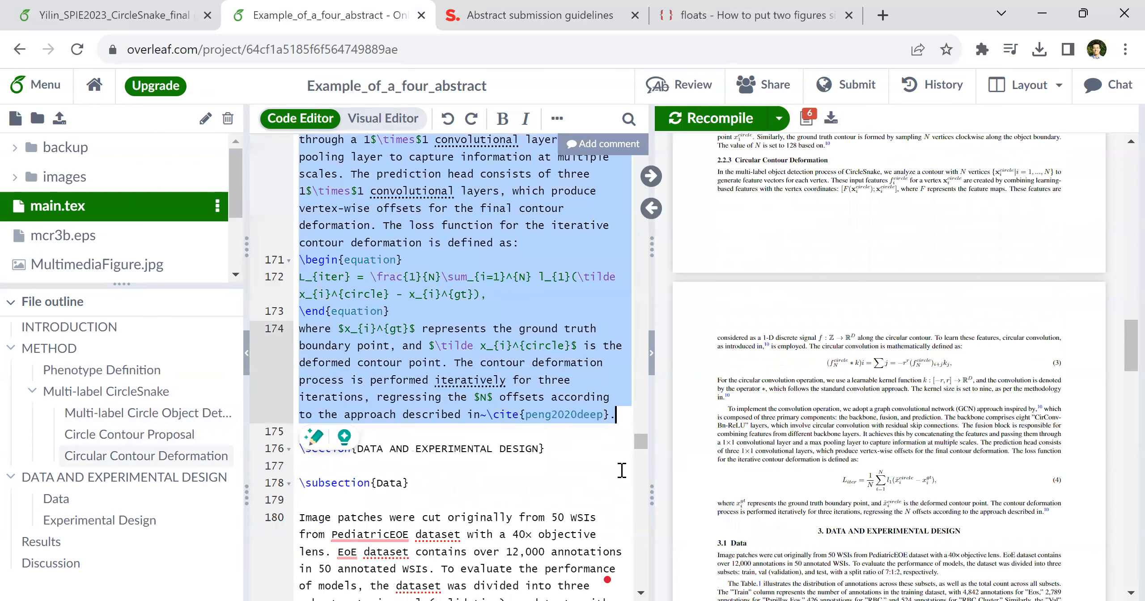
pyautogui.hotkey('ctrl', '/')
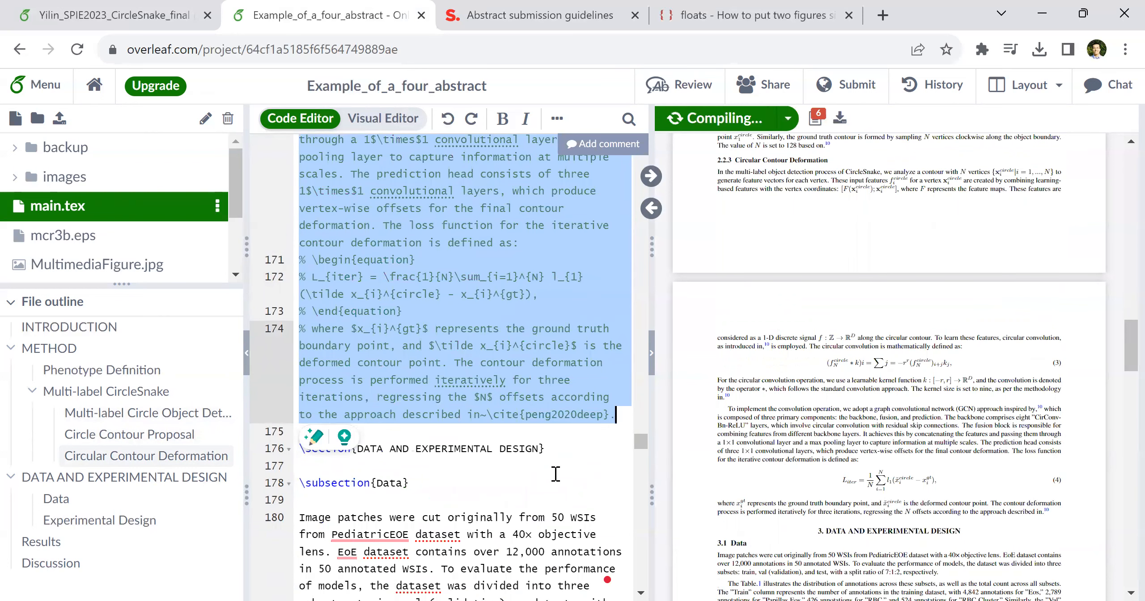
# - Delete the Data subsection heading and the surrounding extra blank line under DATA AND EXPERIMENTAL DESIGN
pyautogui.scroll(-2, 480, 479)
pyautogui.moveTo(448, 401); pyautogui.dragTo(277, 384)
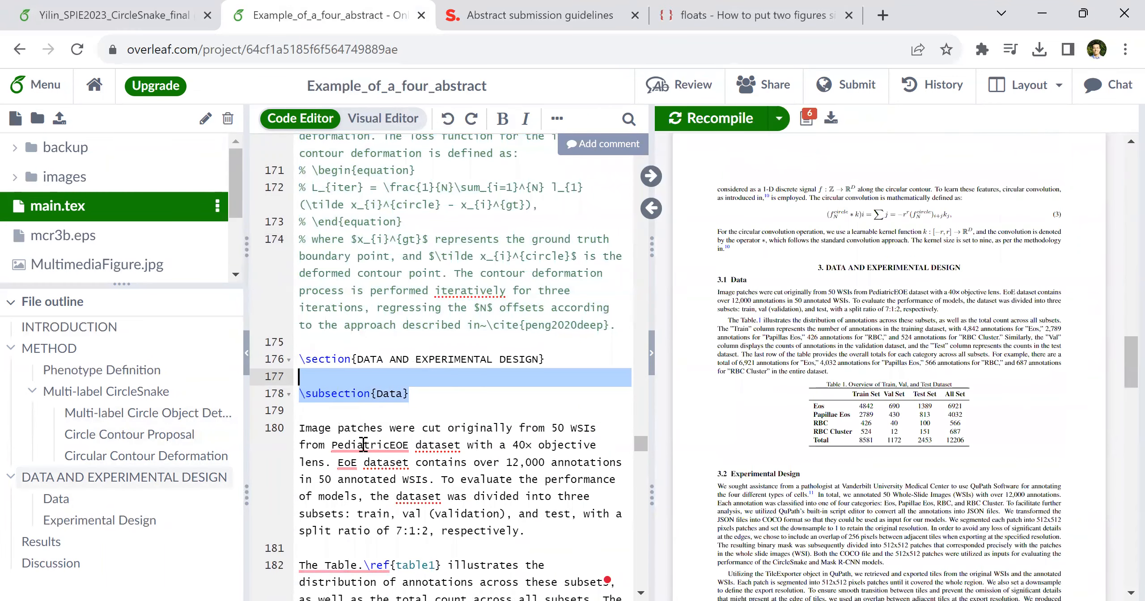
pyautogui.press('BackSpace')
pyautogui.press('BackSpace')
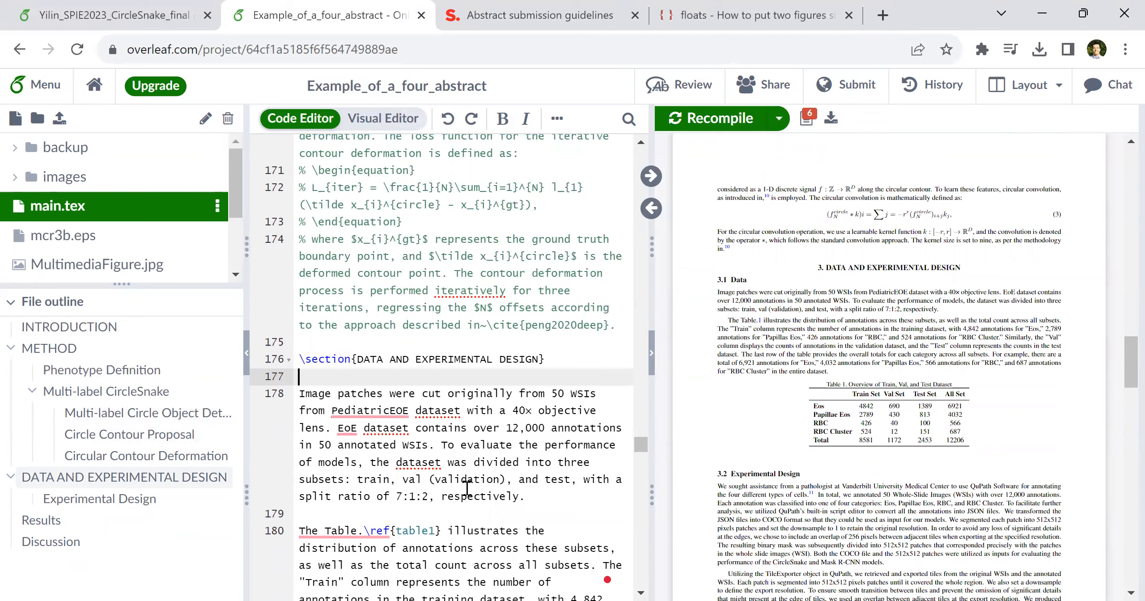
pyautogui.scroll(-4, 466, 488)
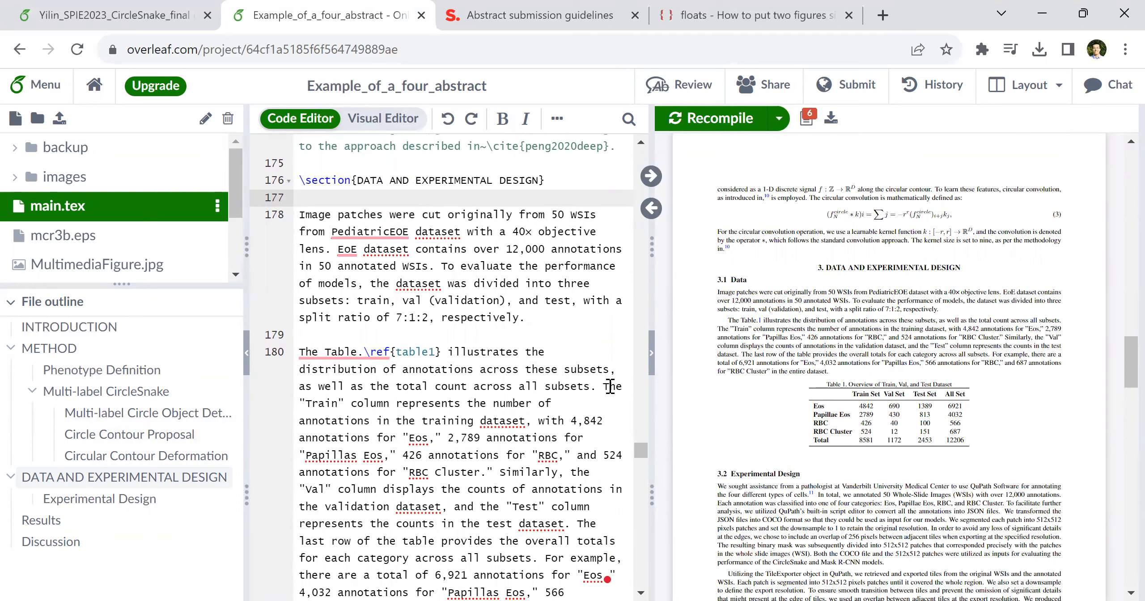
# - Delete the sentence introducing Table \ref{table1}, comment out the "Overview of Train, Val, and Test Dataset" table, and recompile
pyautogui.moveTo(596, 387); pyautogui.dragTo(297, 353)
pyautogui.press('BackSpace')
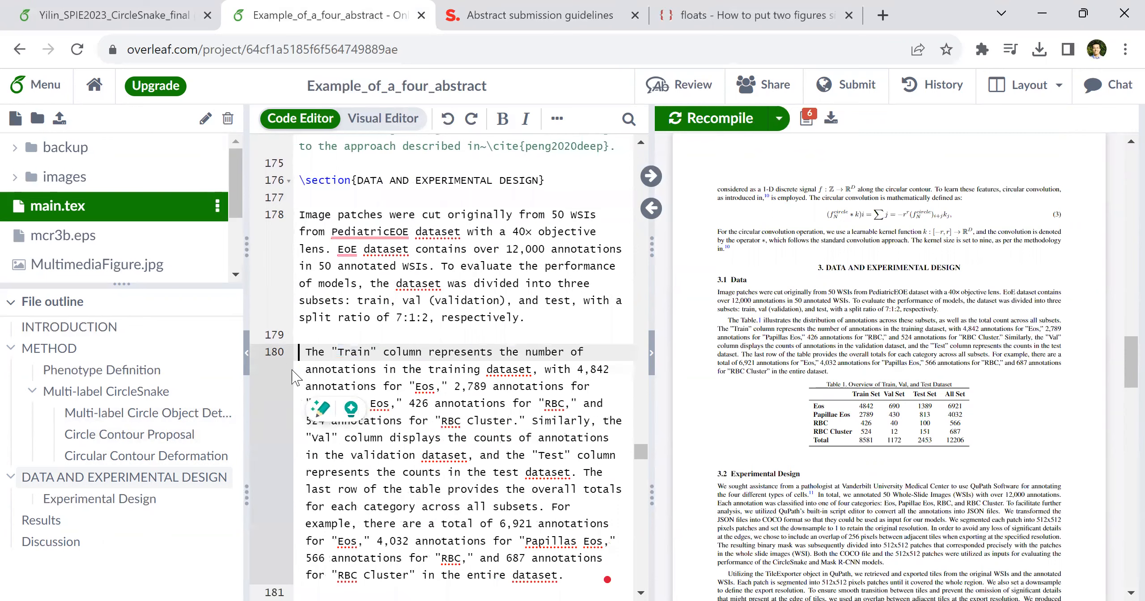
pyautogui.scroll(-10, 342, 407)
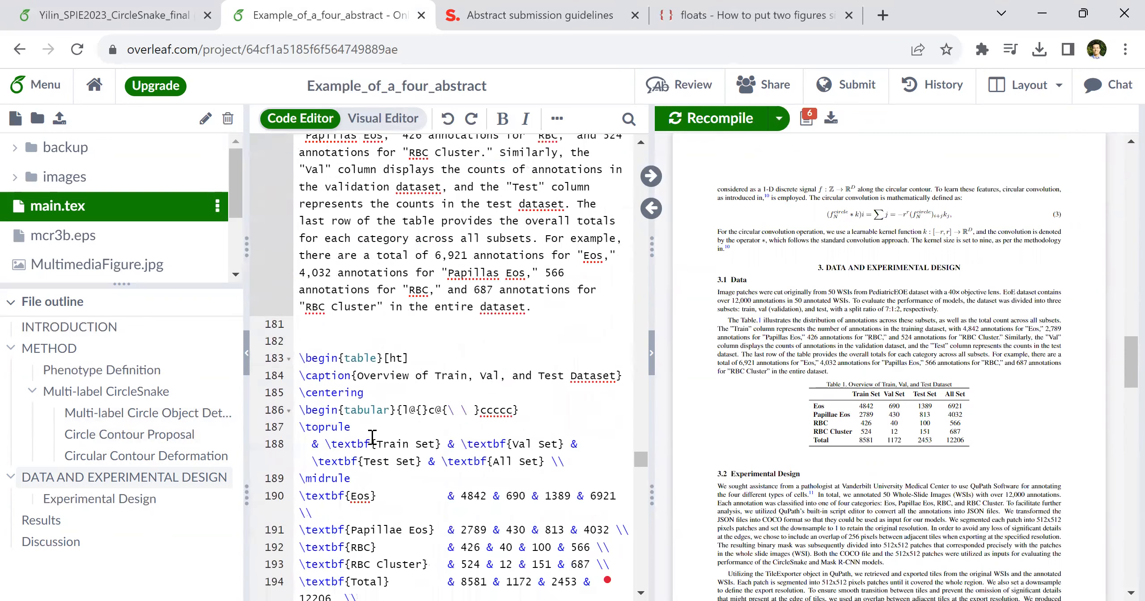
pyautogui.keyDown('shift'); pyautogui.click(454, 416); pyautogui.keyUp('shift')
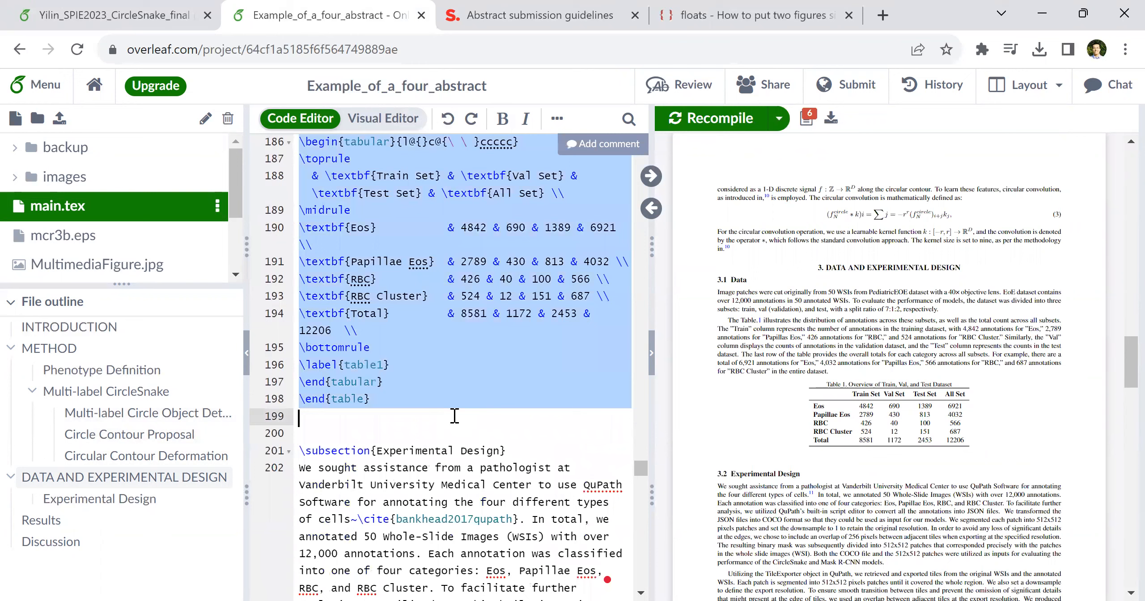
pyautogui.hotkey('ctrl', '/')
pyautogui.hotkey('ctrl', 's')
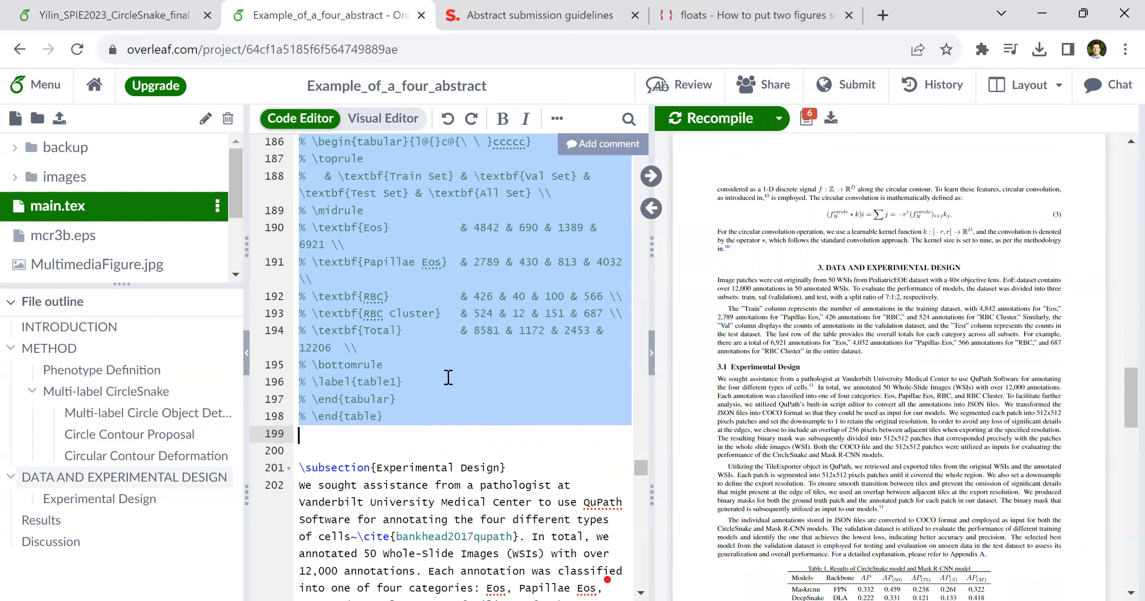
# - Merge the paragraph starting "The "Train" column represents" into the preceding image-patches paragraph and recompile
pyautogui.scroll(5, 443, 378)
pyautogui.click(542, 298)
pyautogui.press('Delete')
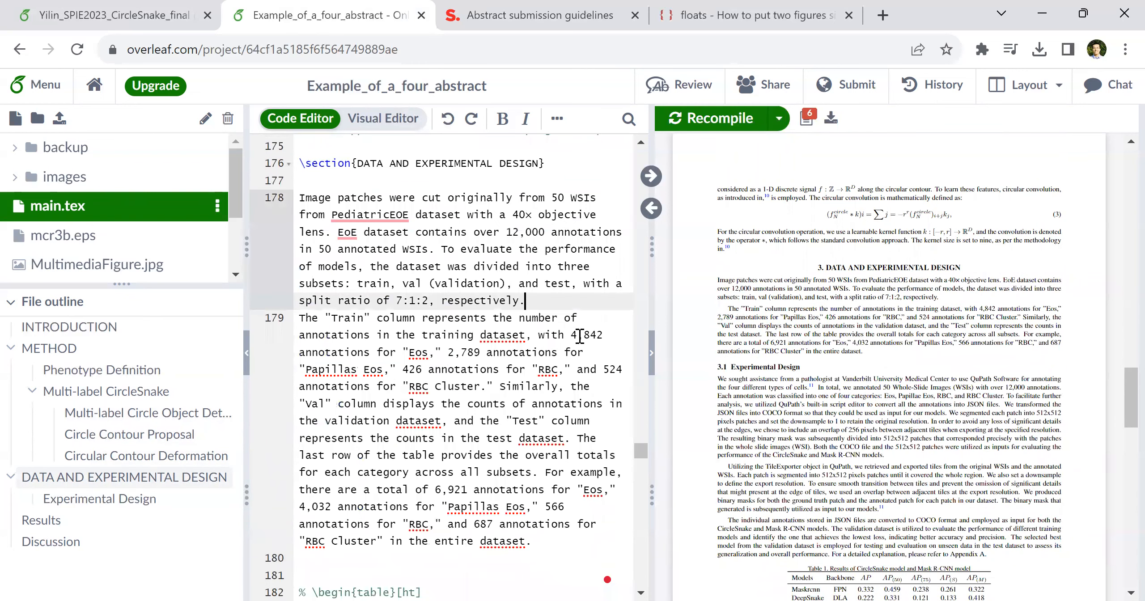
pyautogui.press('Delete')
pyautogui.hotkey('ctrl', 's')
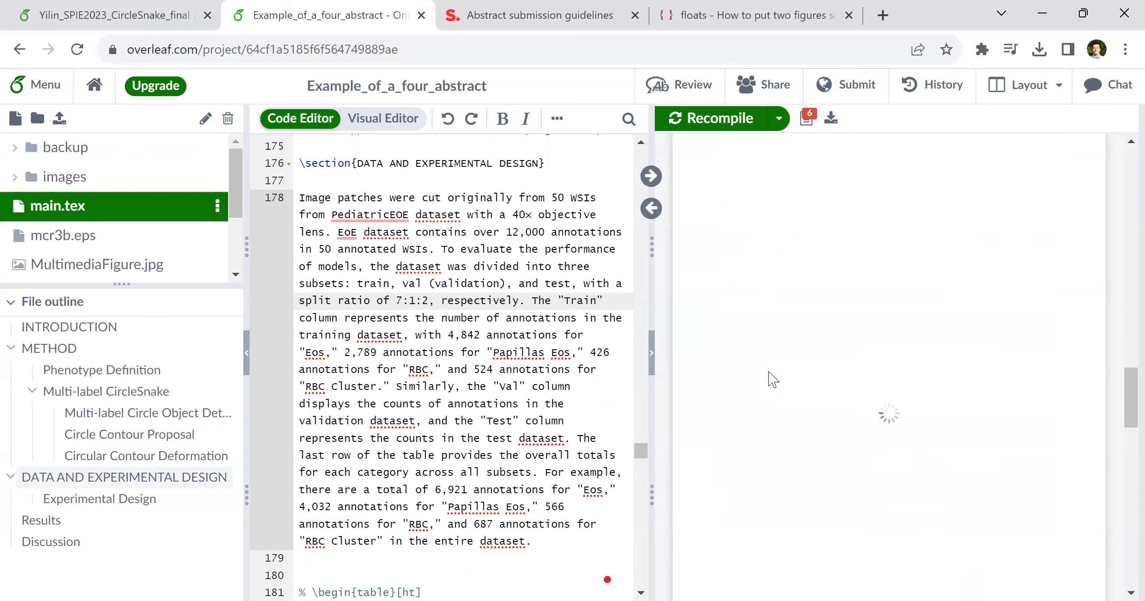
# - Comment out the Experimental Design subsection heading and recompile
pyautogui.doubleClick(771, 363)
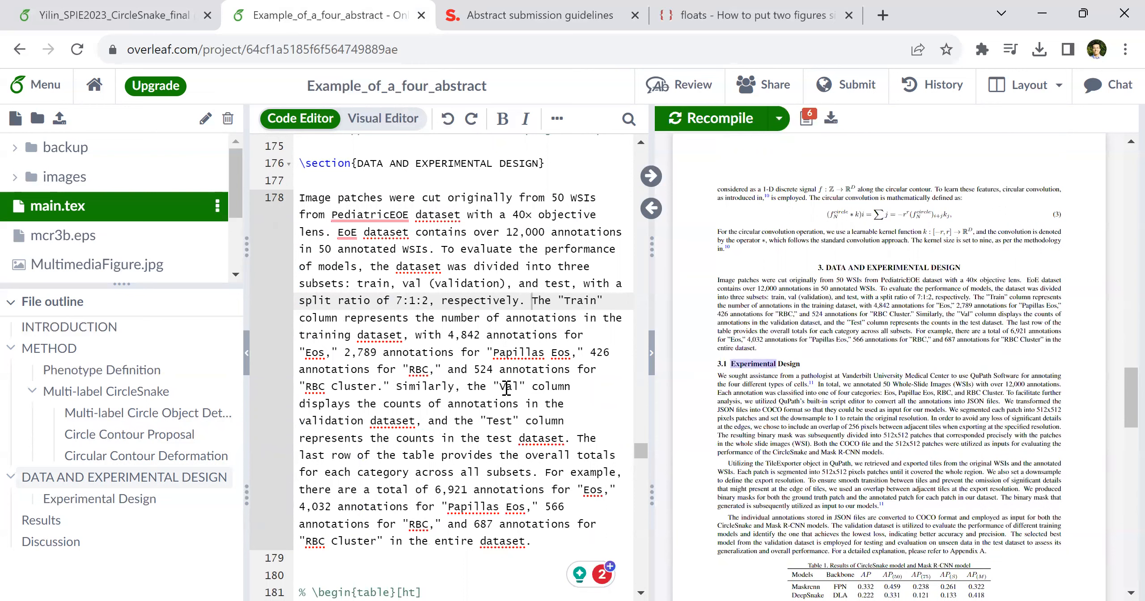
pyautogui.click(485, 368)
pyautogui.hotkey('ctrl', '/')
pyautogui.hotkey('ctrl', 's')
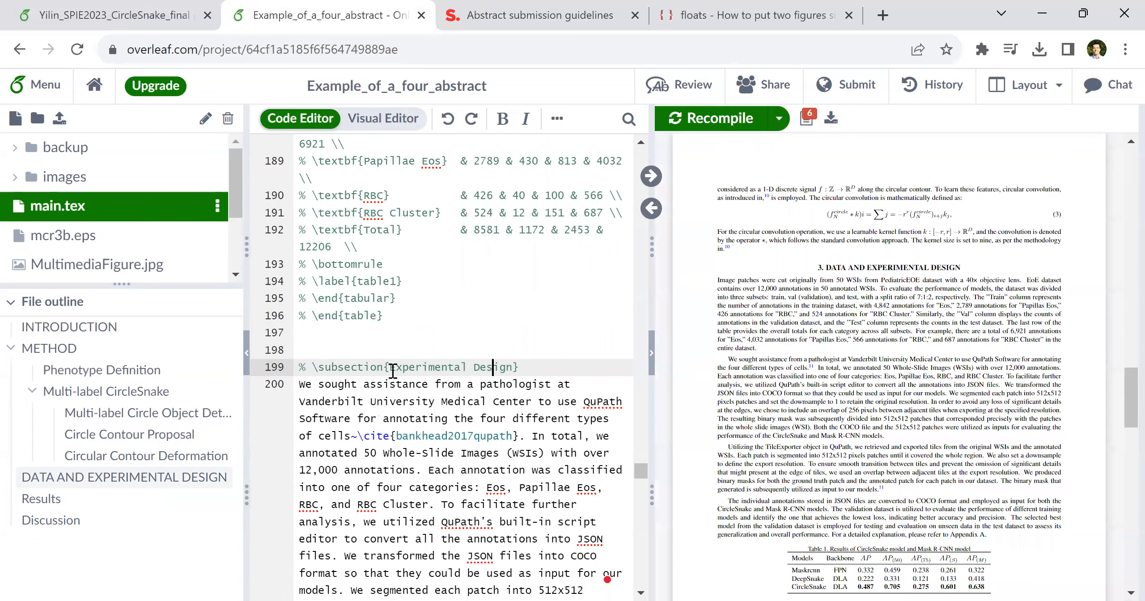
# - Comment out the paragraphs from "We sought assistance from a pathologist" through "please refer to Appendix A." and recompile
pyautogui.click(320, 384)
pyautogui.scroll(-5, 448, 402)
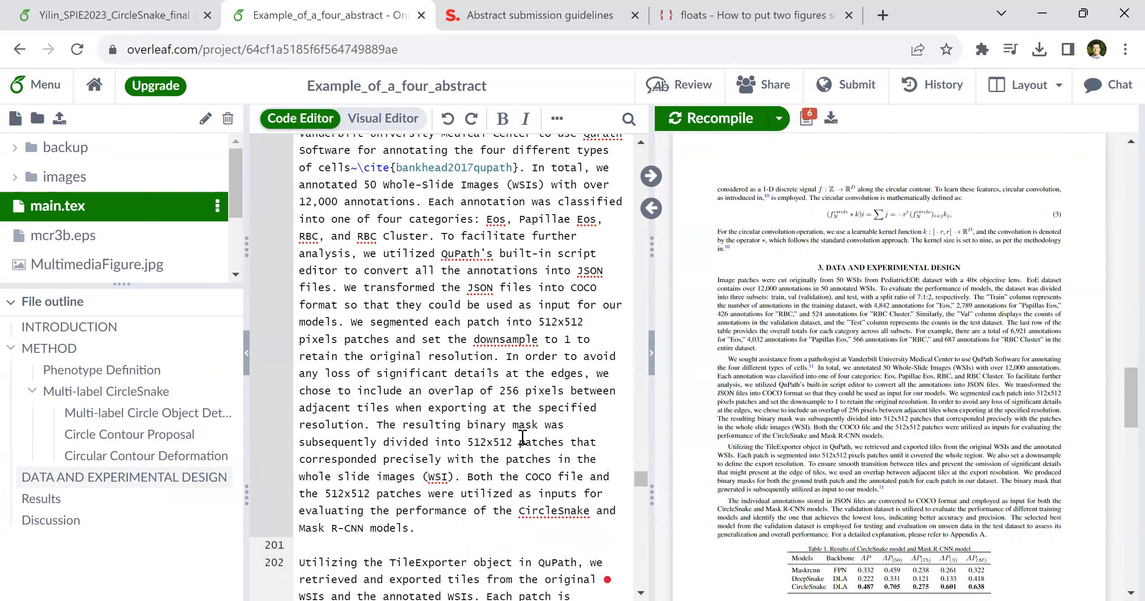
pyautogui.scroll(-8, 522, 439)
pyautogui.scroll(4, 522, 438)
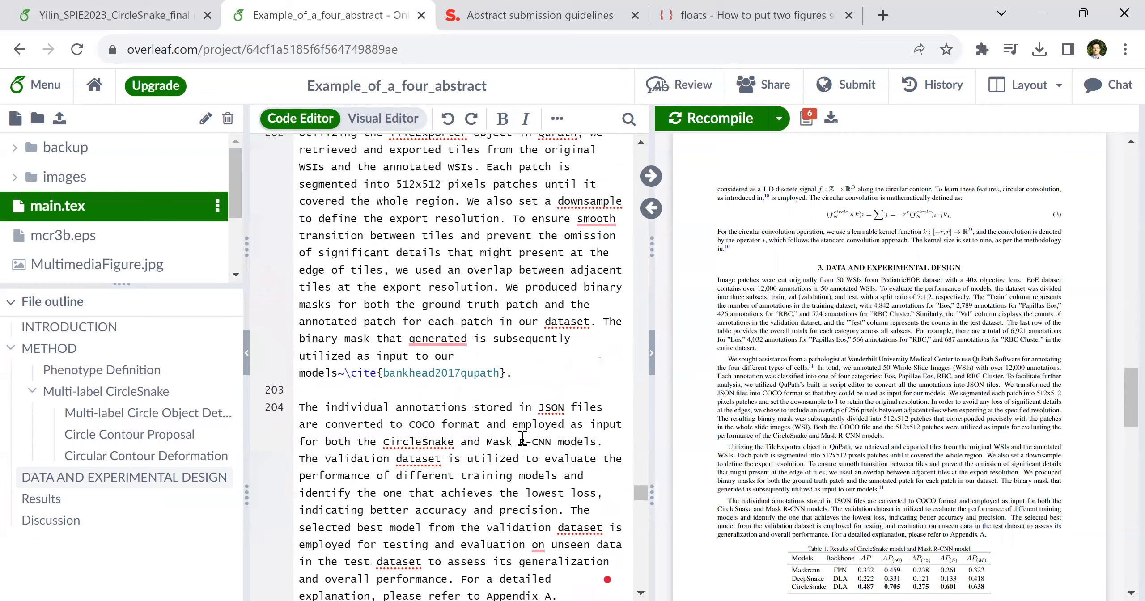
pyautogui.scroll(-3, 522, 438)
pyautogui.keyDown('shift'); pyautogui.click(591, 498); pyautogui.keyUp('shift')
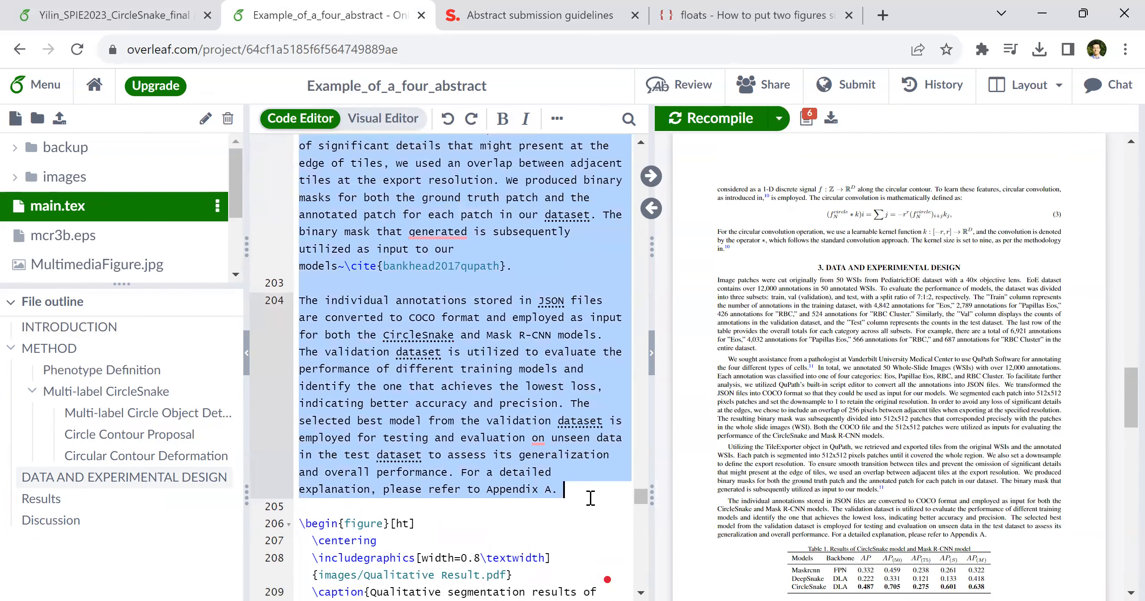
pyautogui.hotkey('ctrl', '/')
pyautogui.hotkey('ctrl', 's')
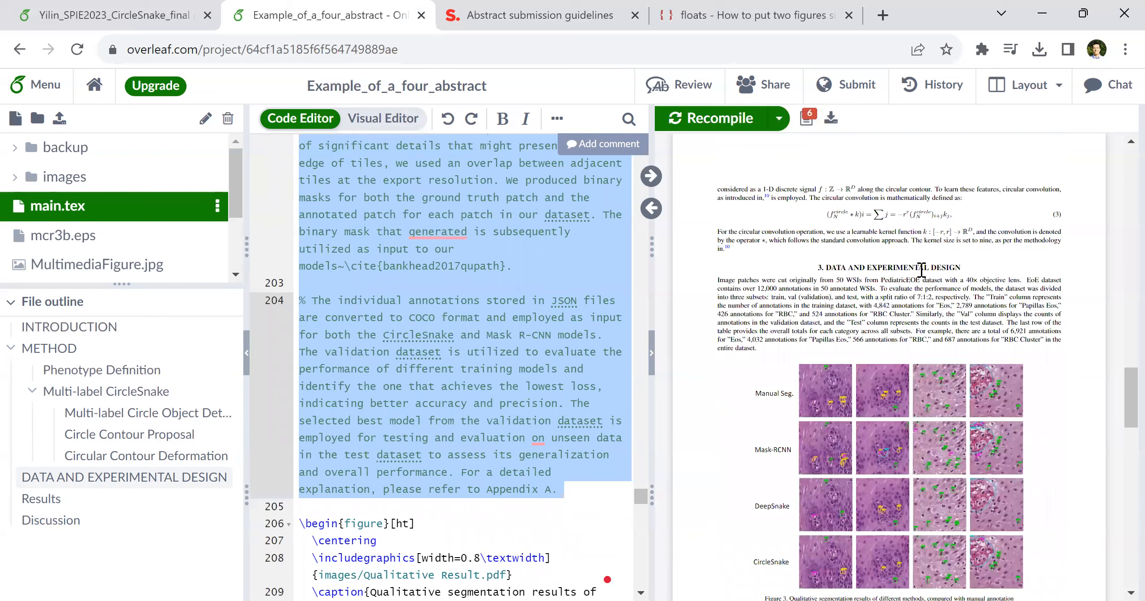
# - Merge the "Moreover" and "Overall" paragraphs of the Results section into its first paragraph and recompile
pyautogui.scroll(-5, 921, 269)
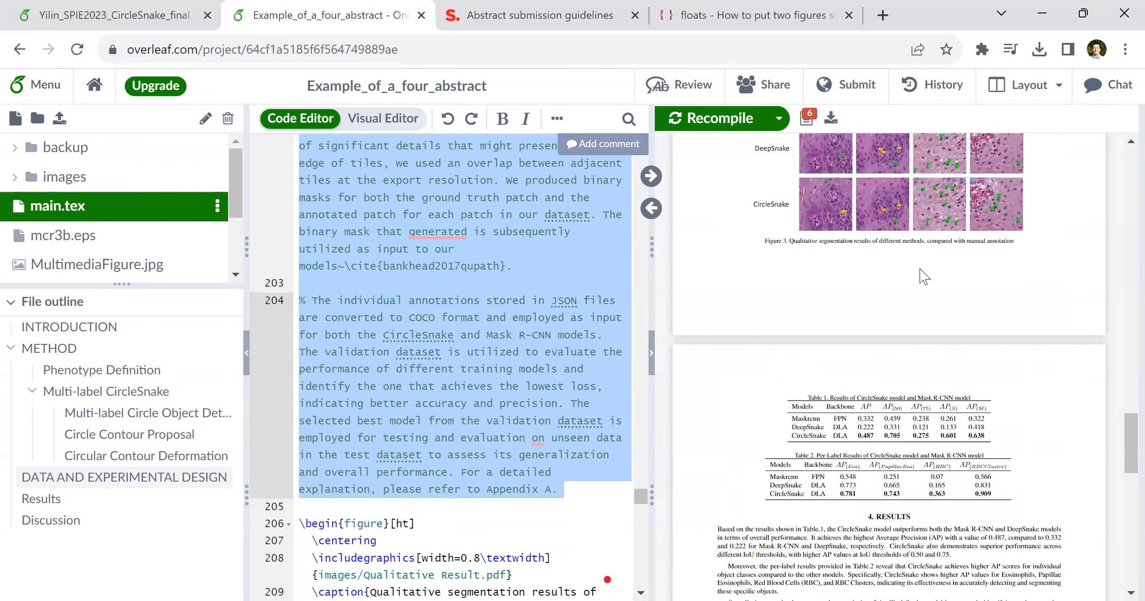
pyautogui.scroll(4, 922, 270)
pyautogui.scroll(-6, 910, 277)
pyautogui.doubleClick(924, 376)
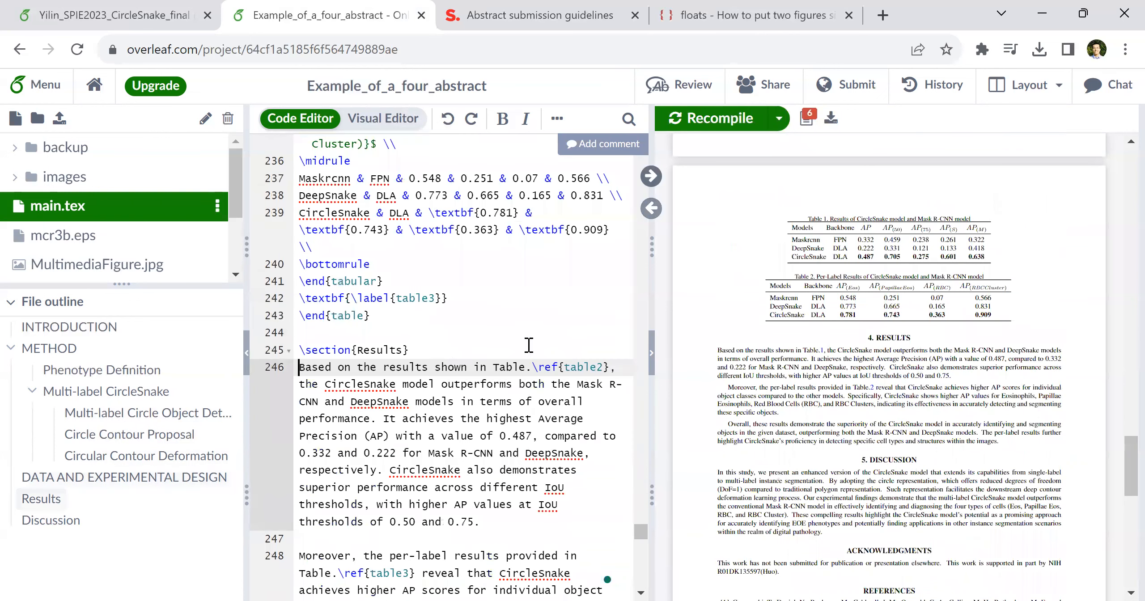
pyautogui.scroll(-2, 529, 347)
pyautogui.click(530, 346)
pyautogui.press('Delete')
pyautogui.press('Delete')
pyautogui.press('Down')
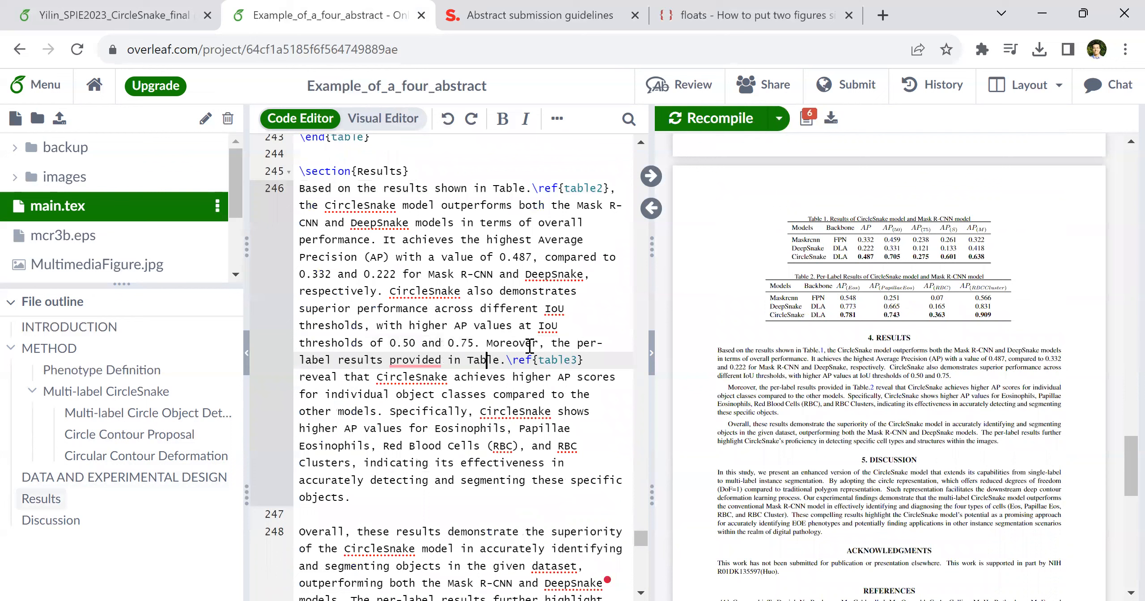
pyautogui.press('Down')
pyautogui.press('Down')
pyautogui.press('Down')
pyautogui.press('Down')
pyautogui.press('Down')
pyautogui.press('Down')
pyautogui.press('Down')
pyautogui.press('Down')
pyautogui.press('Delete')
pyautogui.press('Delete')
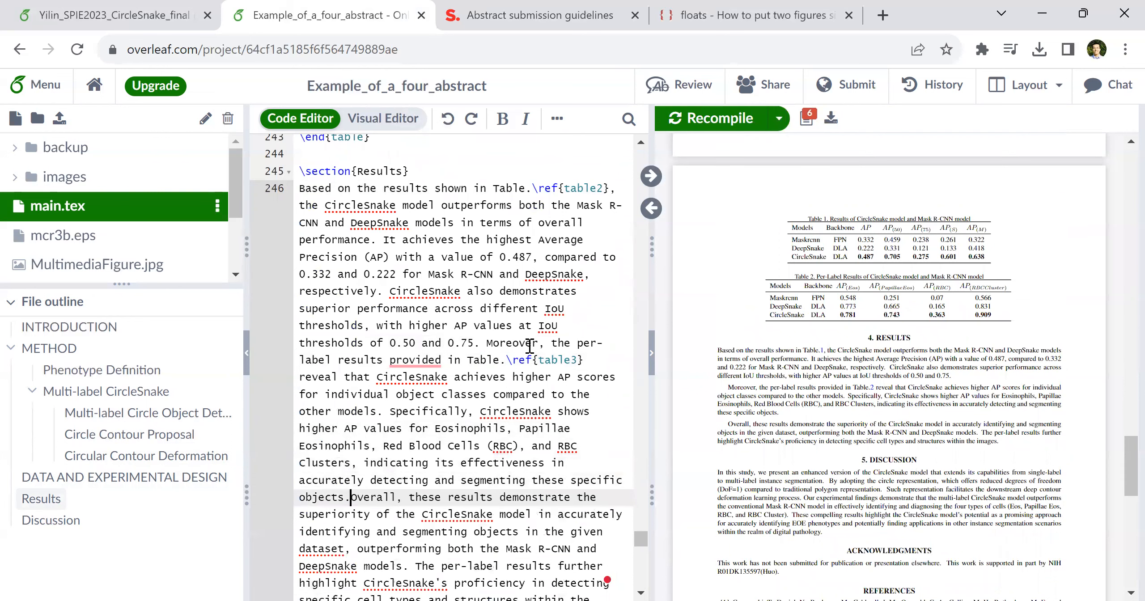
pyautogui.hotkey('ctrl', 's')
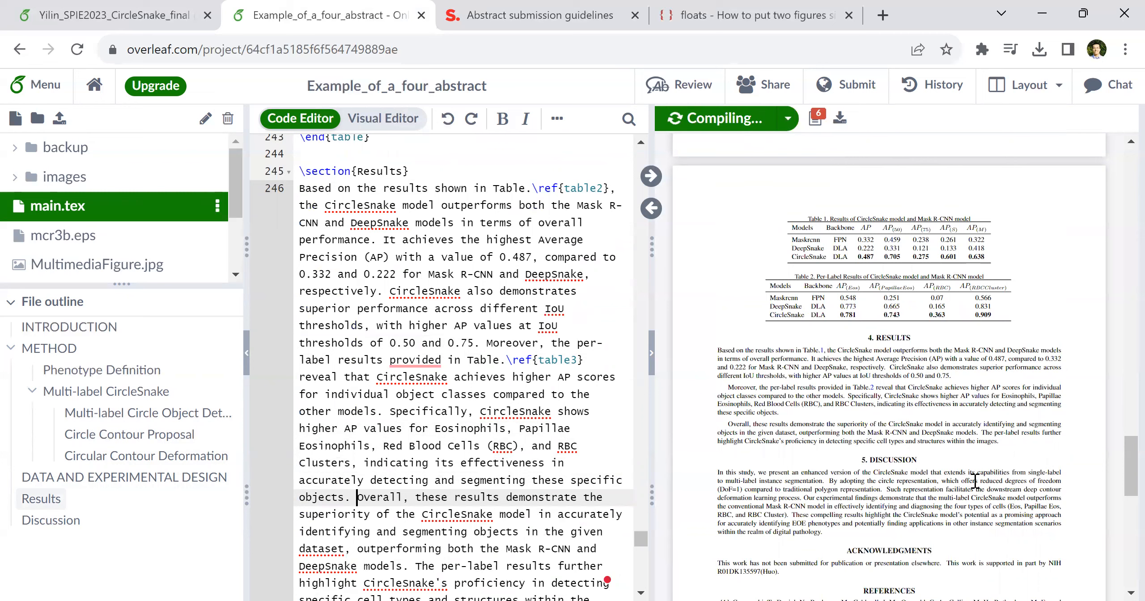
# - Rename the Discussion section to "Conclusion" and recompile
pyautogui.scroll(-2, 962, 478)
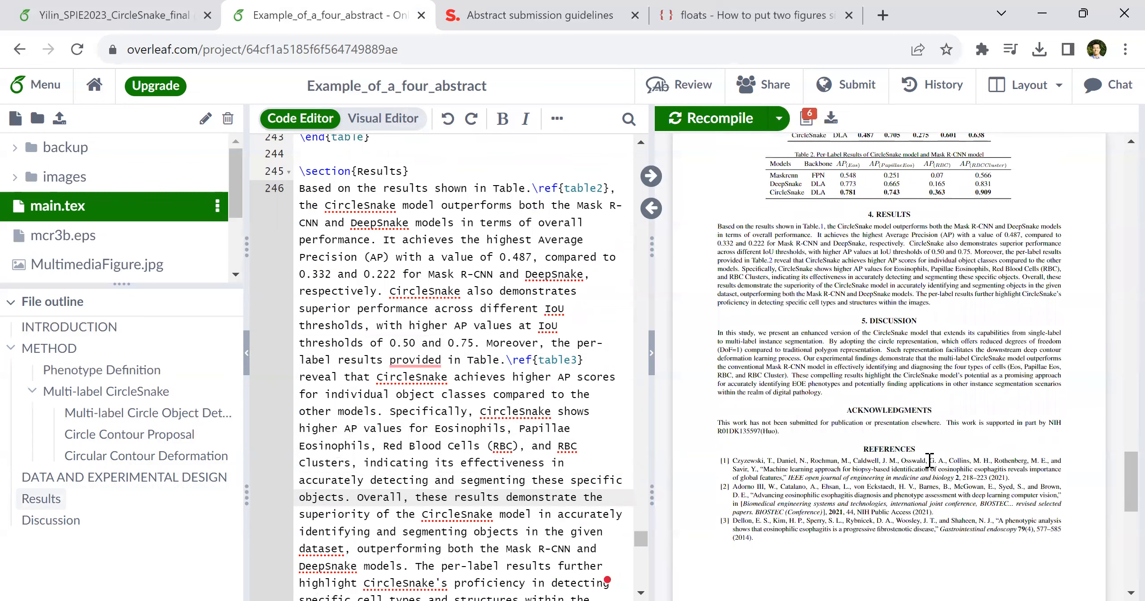
pyautogui.doubleClick(876, 323)
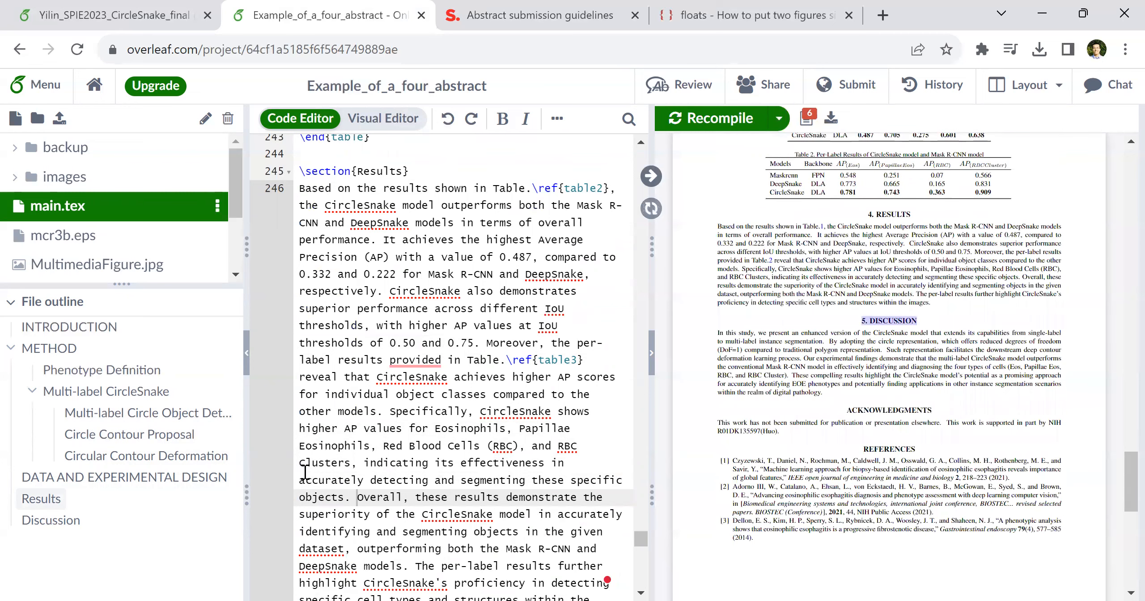
pyautogui.scroll(-3, 474, 407)
pyautogui.doubleClick(877, 411)
pyautogui.doubleClick(877, 320)
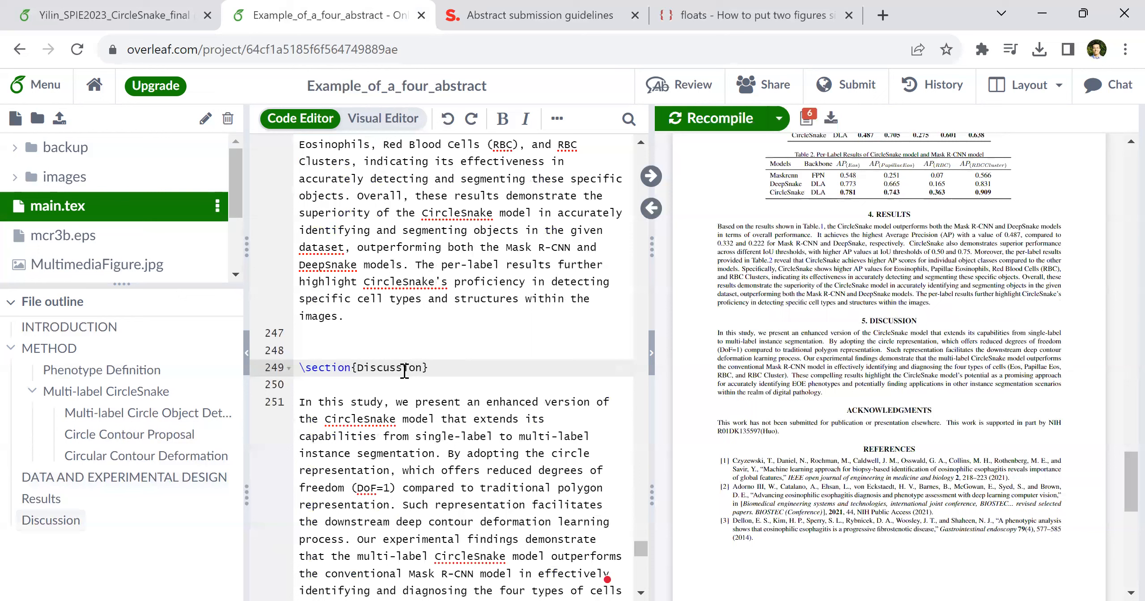
pyautogui.doubleClick(405, 368)
pyautogui.write('Conclusion')
pyautogui.hotkey('ctrl', 's')
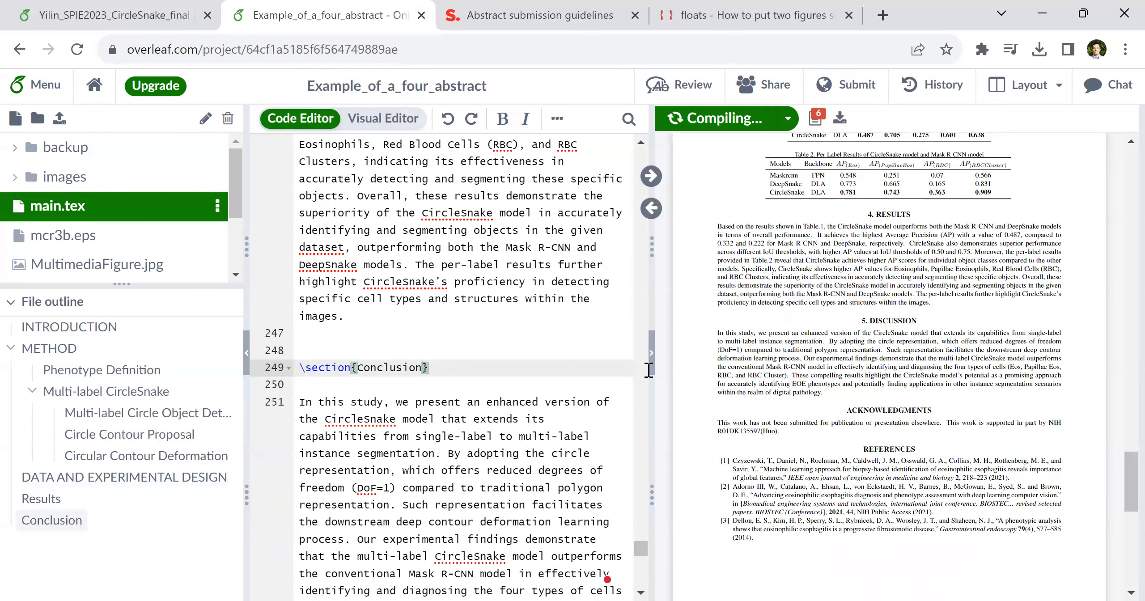
# - Comment out the \acknowledgments heading, start its paragraph with \textbf{acknowledgments.} followed by a space, and recompile
pyautogui.doubleClick(866, 408)
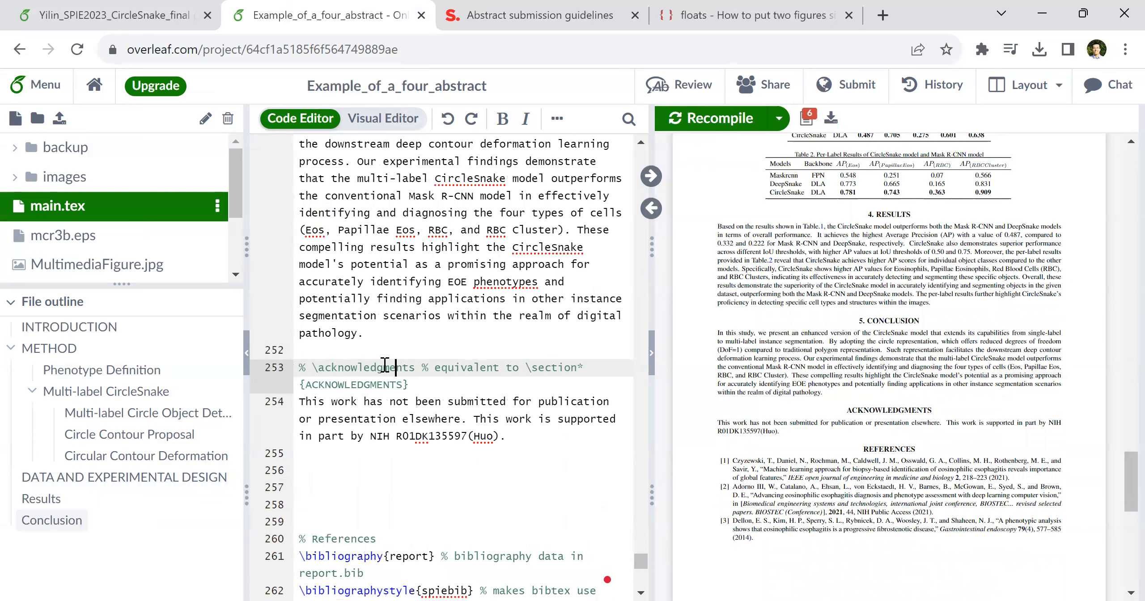
pyautogui.hotkey('ctrl', '/')
pyautogui.click(301, 402)
pyautogui.write('{}')
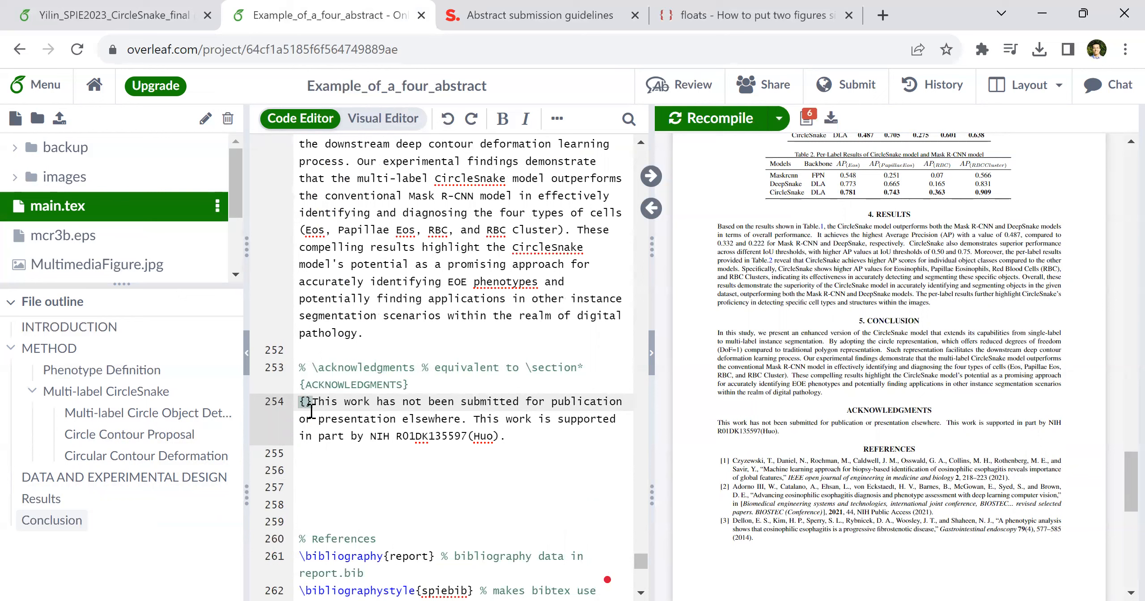
pyautogui.press('Home')
pyautogui.write('extbf')
pyautogui.press('Right')
pyautogui.write('ack')
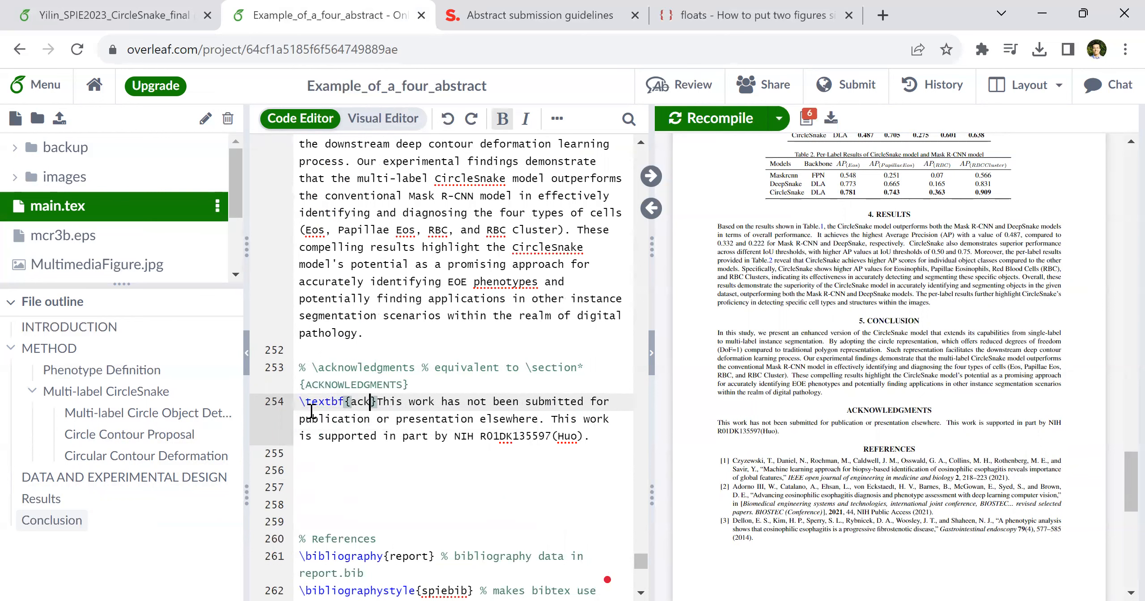
pyautogui.write('nowled')
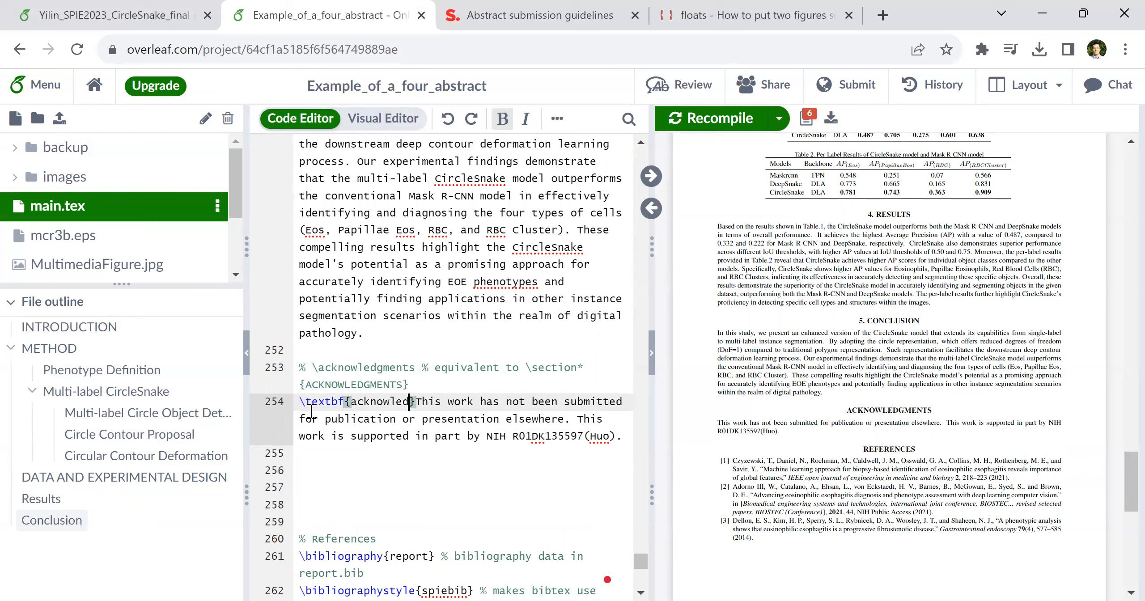
pyautogui.write('gements')
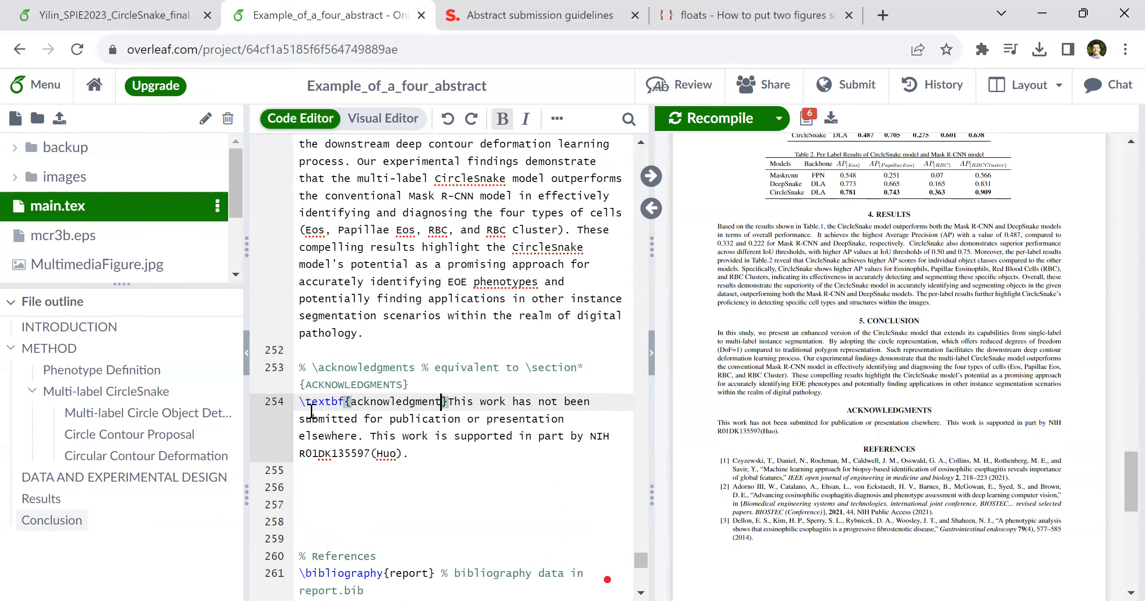
pyautogui.hotkey('ctrl', 's')
pyautogui.write('.')
pyautogui.press('Right')
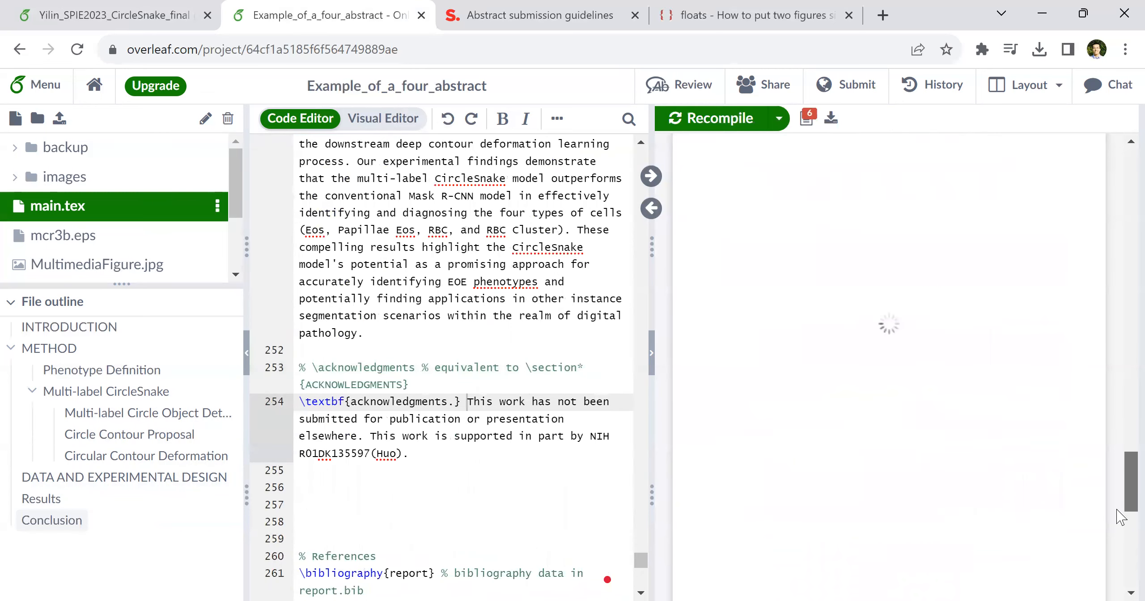
# - Look through the compiled PDF from the abstract to the references to examine the figures, tables and page layout
pyautogui.moveTo(1117, 497); pyautogui.dragTo(1117, 420)
pyautogui.scroll(10, 1121, 393)
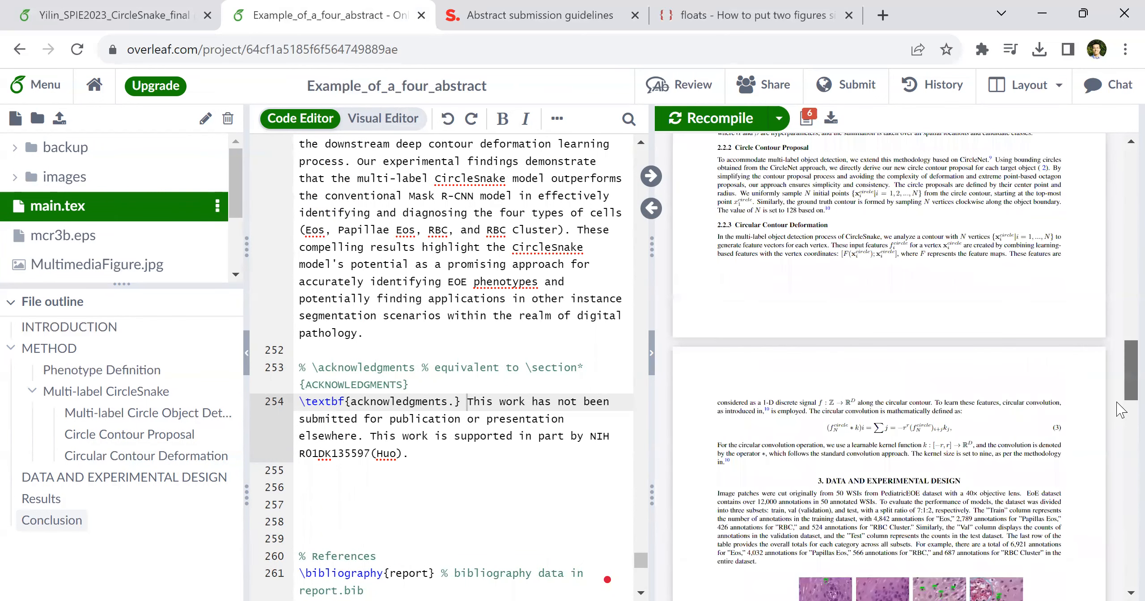
pyautogui.scroll(-5, 1118, 424)
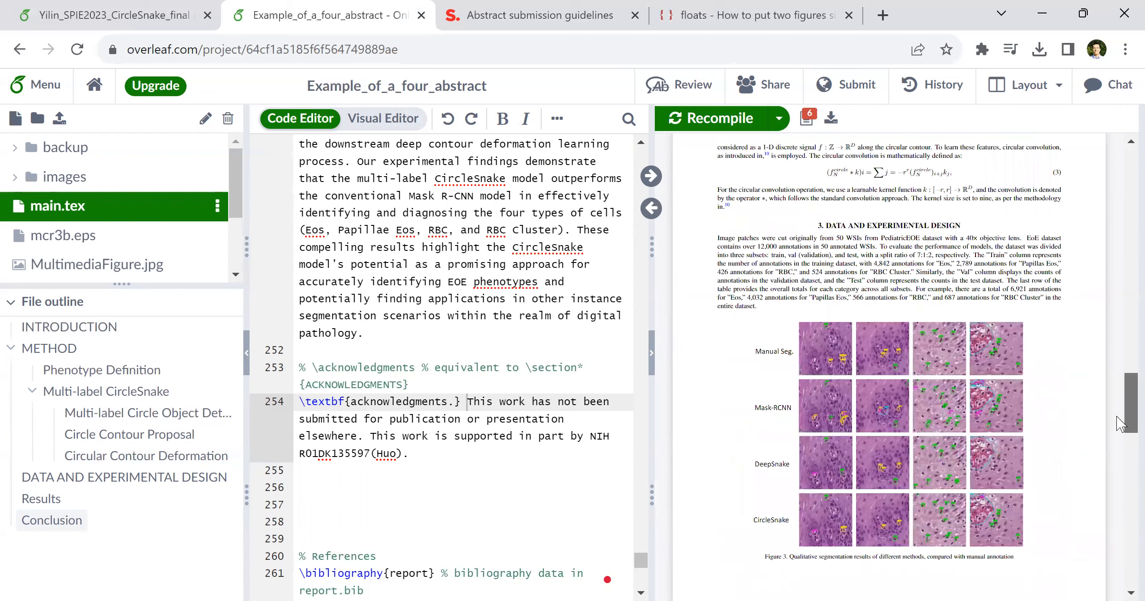
pyautogui.moveTo(1118, 419); pyautogui.dragTo(1118, 264)
pyautogui.scroll(-3, 1120, 269)
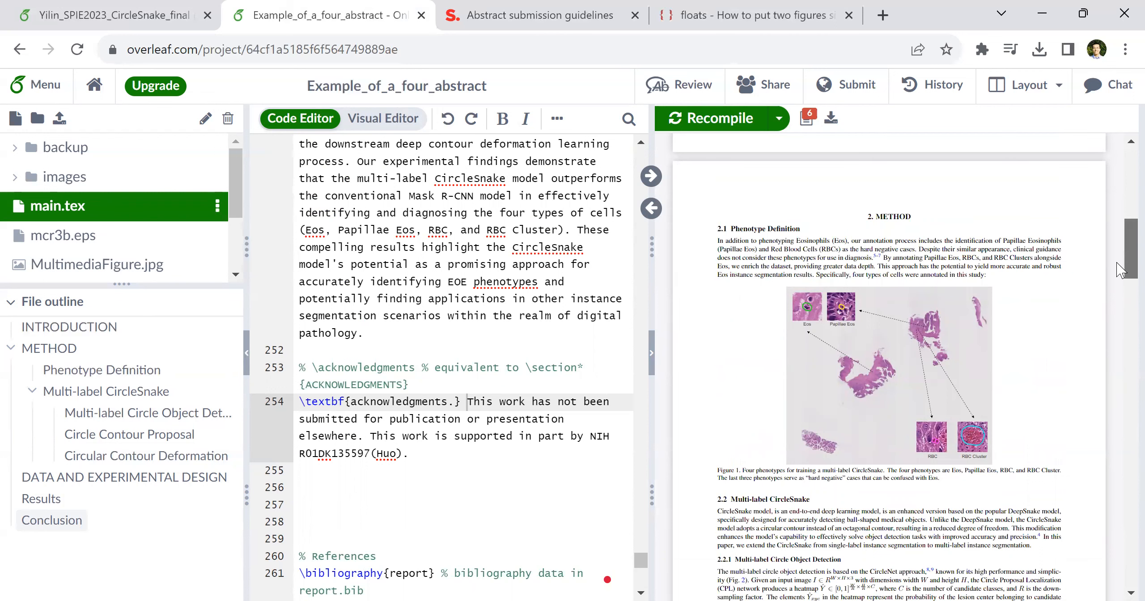
pyautogui.moveTo(1121, 270); pyautogui.dragTo(1120, 492)
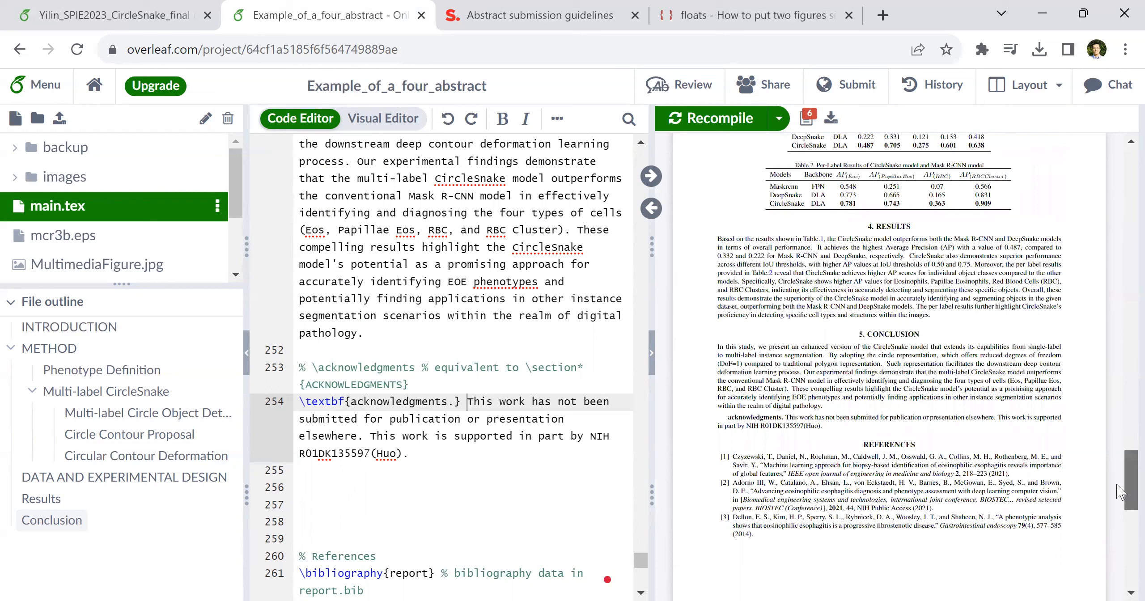
pyautogui.scroll(2, 1121, 492)
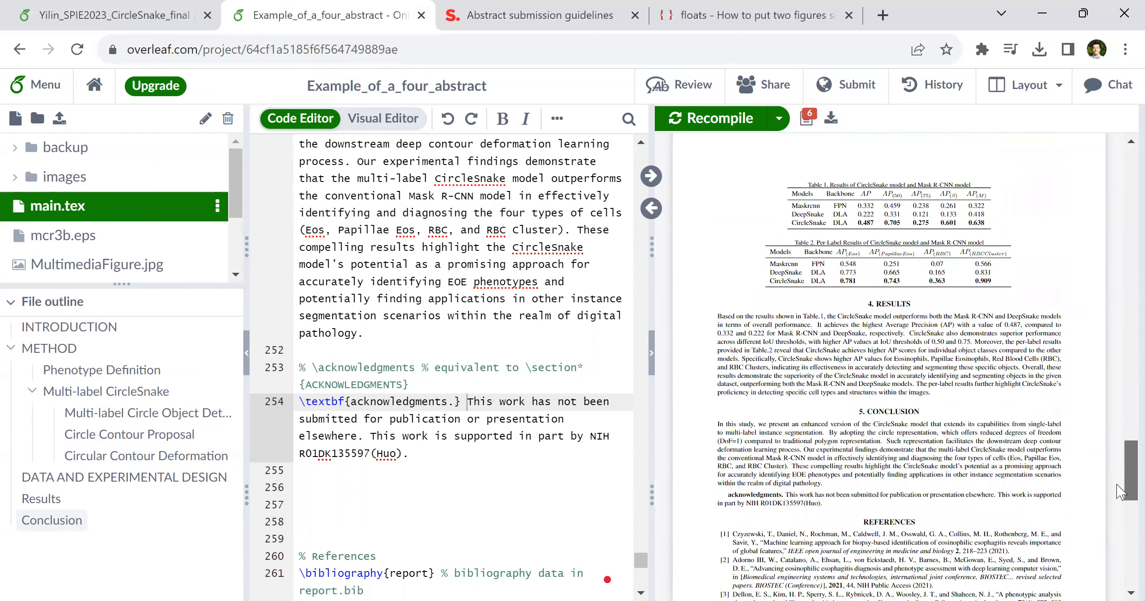
pyautogui.moveTo(1120, 492); pyautogui.dragTo(1123, 155)
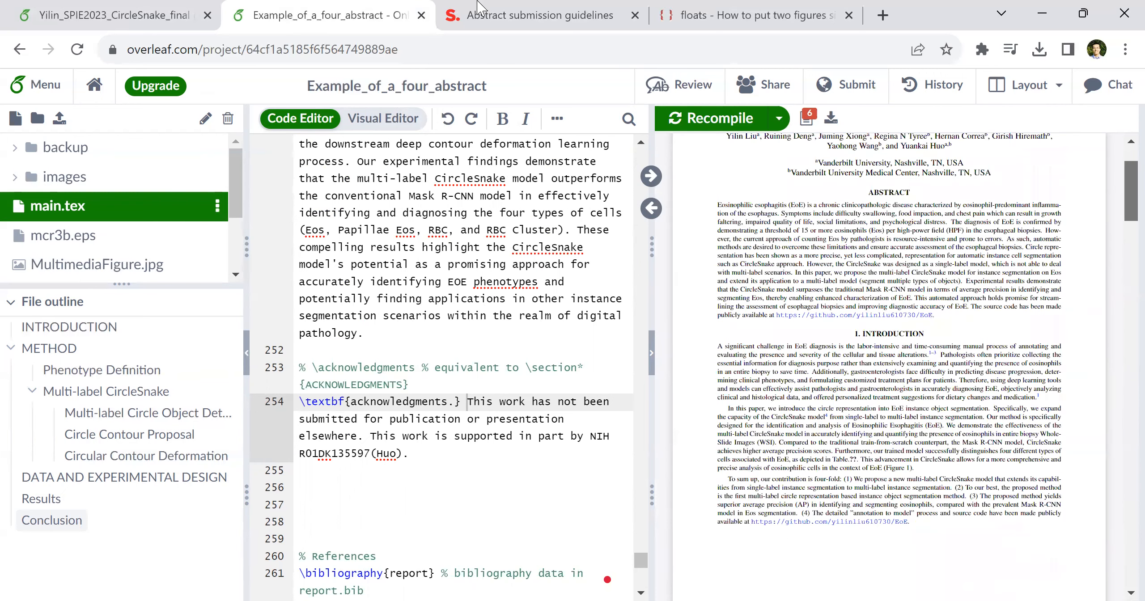
pyautogui.scroll(2, 864, 470)
pyautogui.scroll(-6, 844, 462)
# - Insert several blank lines above the Four-Phenotypes.pdf figure block in the Phenotype Definition subsection
pyautogui.moveTo(640, 564); pyautogui.dragTo(640, 536)
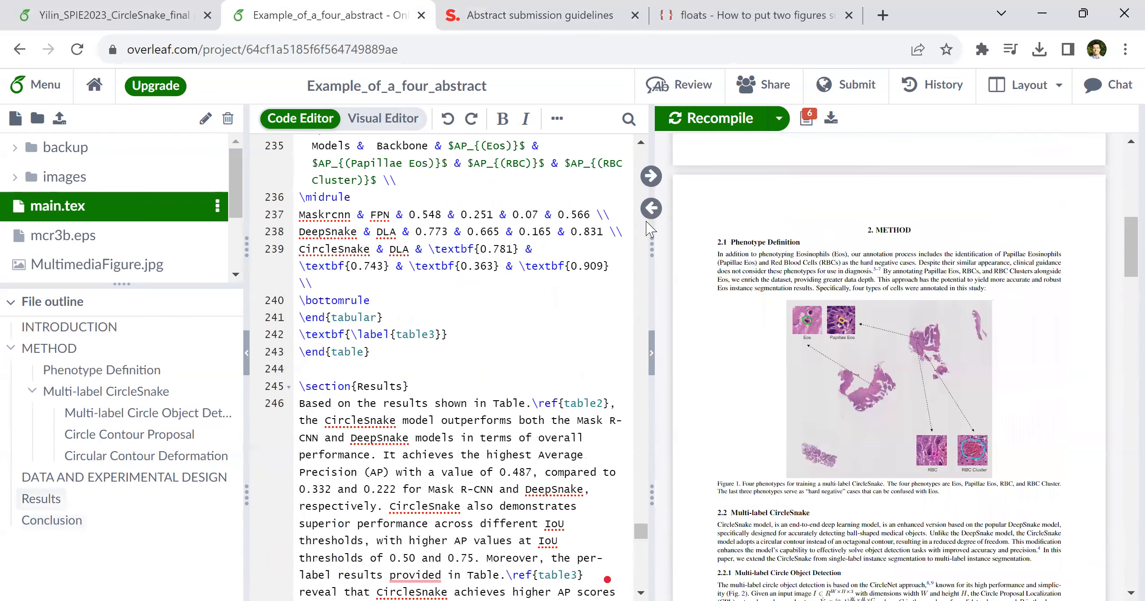
pyautogui.moveTo(647, 222); pyautogui.dragTo(649, 219)
pyautogui.scroll(-1, 652, 238)
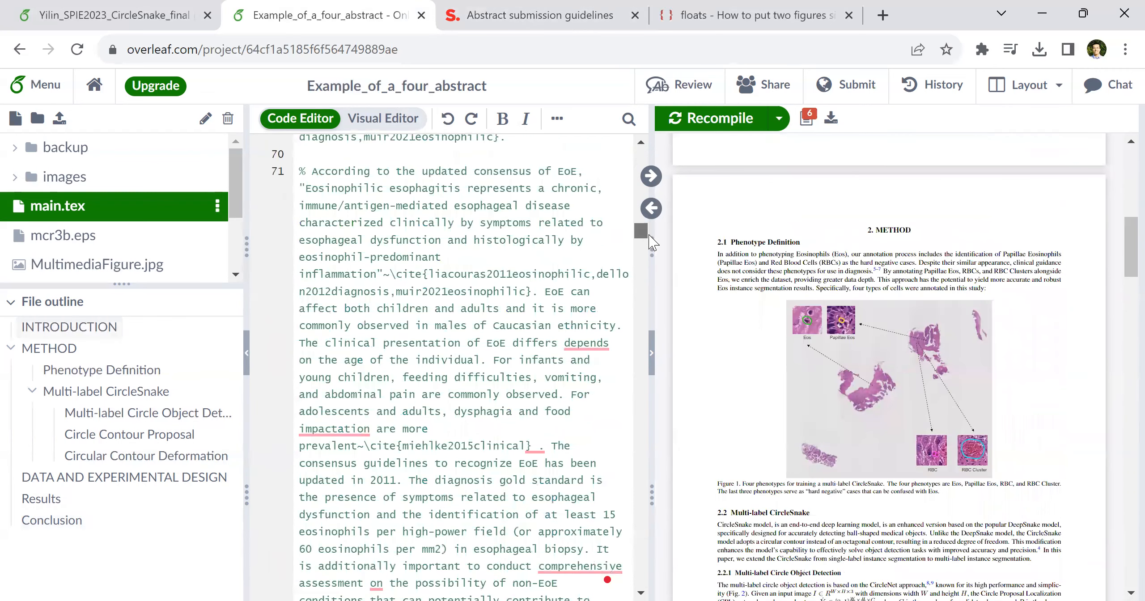
pyautogui.doubleClick(894, 230)
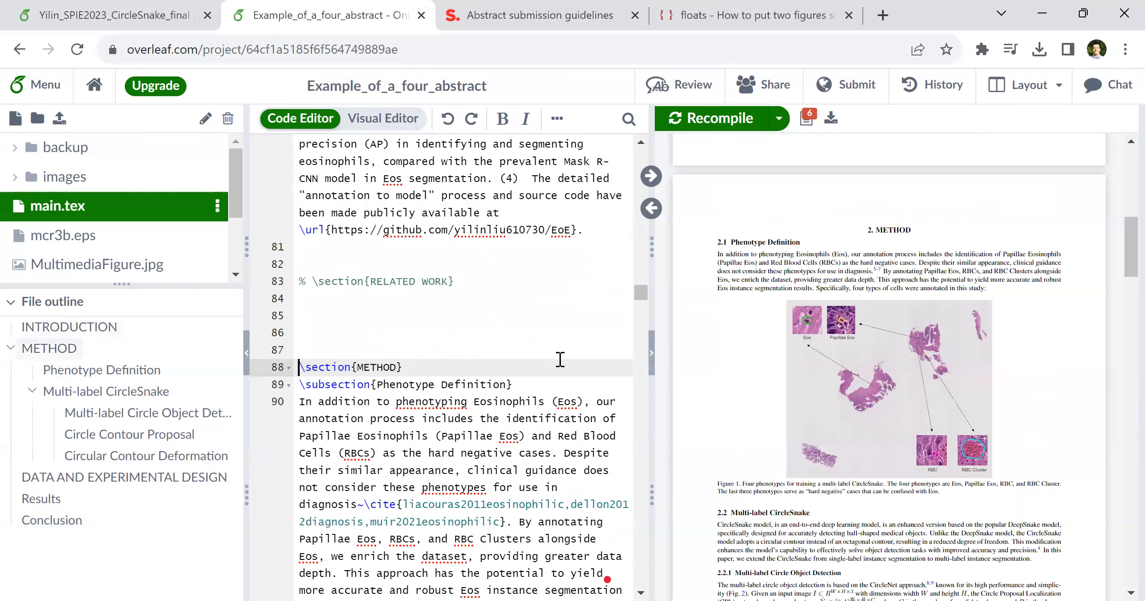
pyautogui.scroll(-5, 557, 354)
pyautogui.scroll(-10, 558, 354)
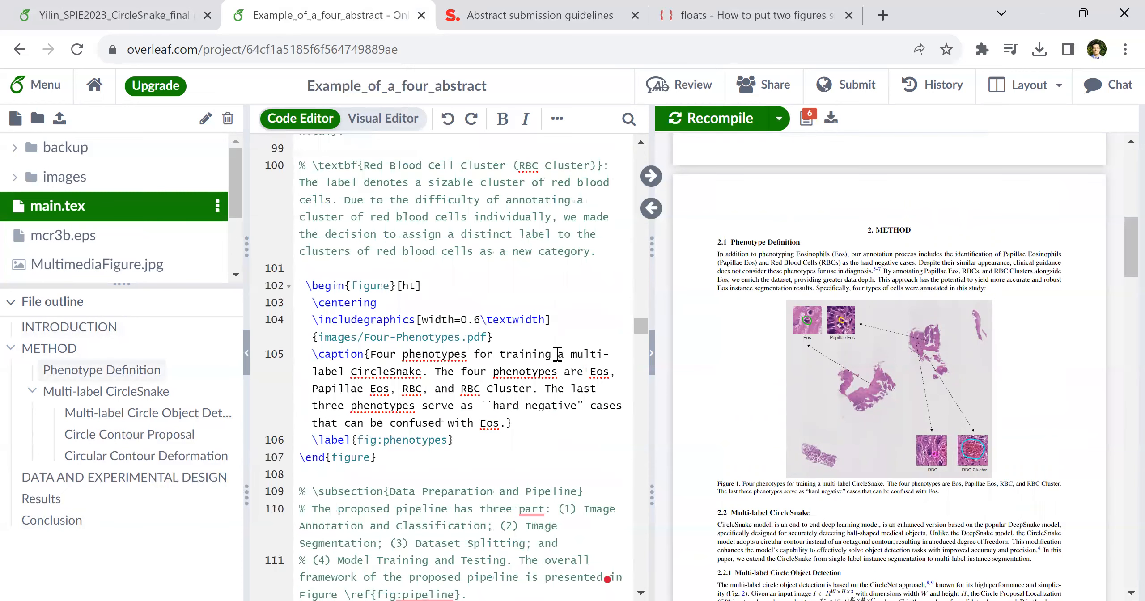
pyautogui.scroll(1, 605, 290)
pyautogui.click(604, 289)
pyautogui.press('Return')
pyautogui.press('Return')
pyautogui.press('Return')
pyautogui.press('Return')
pyautogui.press('Return')
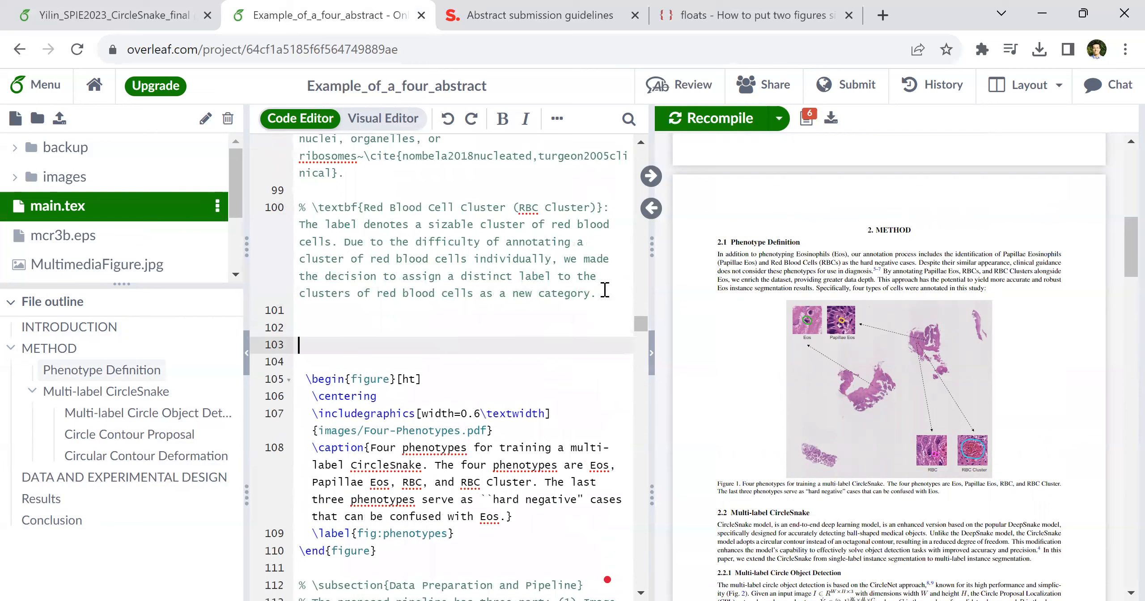
pyautogui.press('Up')
pyautogui.press('Up')
pyautogui.press('Up')
# - Copy the two-minipage side-by-side figure code from the floats question page and paste it above the Four-Phenotypes figure block in main.tex
pyautogui.click(738, 2)
pyautogui.moveTo(313, 471); pyautogui.dragTo(231, 223)
pyautogui.hotkey('ctrl', 'c')
pyautogui.click(311, 14)
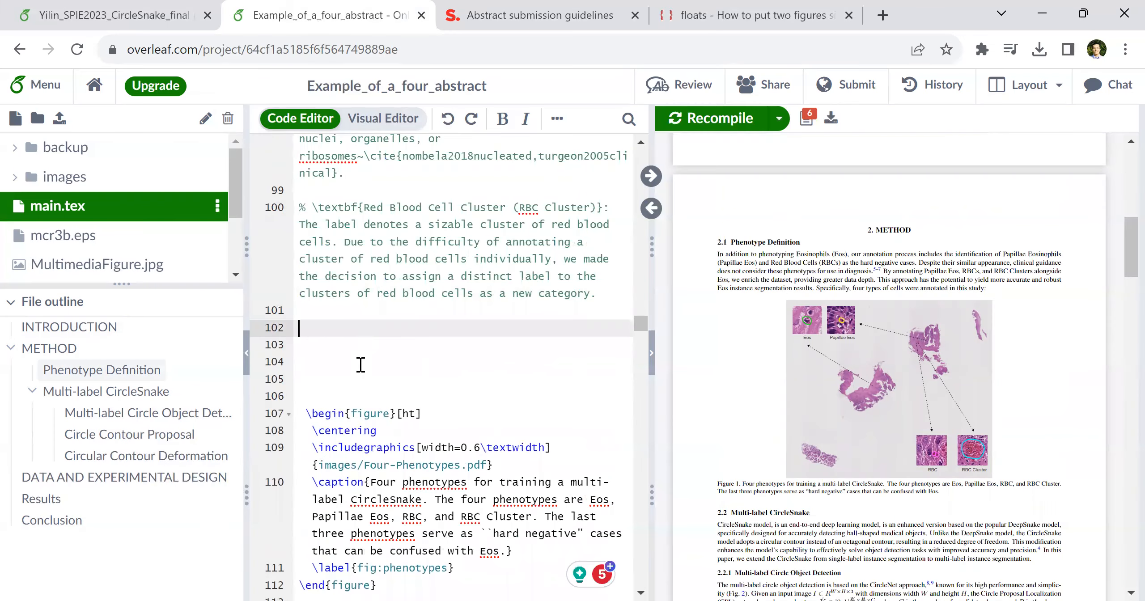
pyautogui.hotkey('ctrl', 'v')
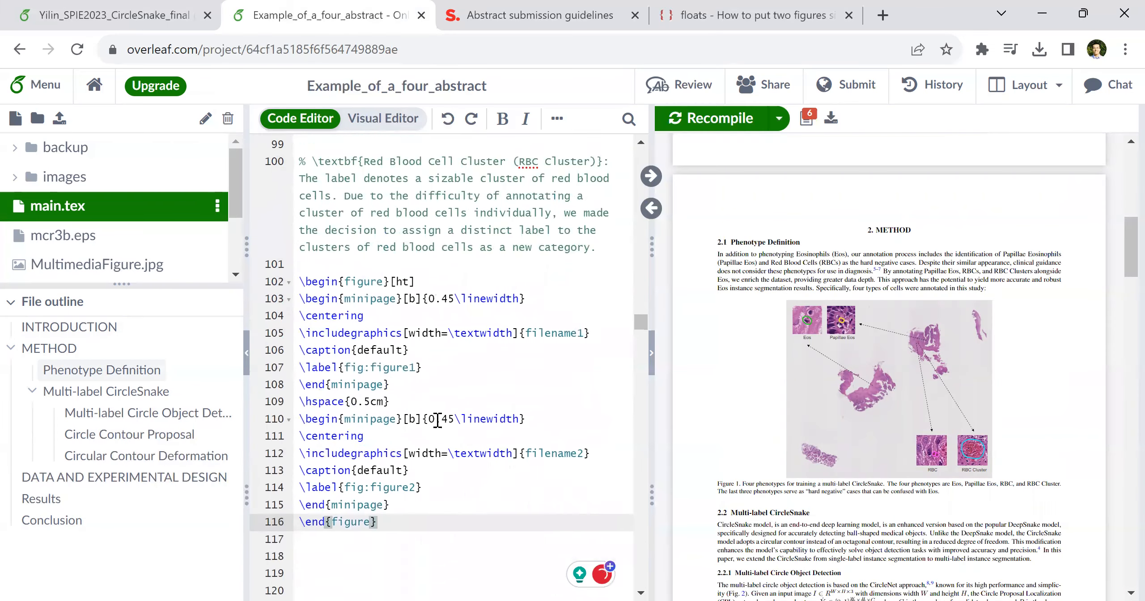
# - Replace the filename1 placeholder in the first minipage with images/Four-Phenotypes.pdf, copied from the original figure block
pyautogui.click(398, 528)
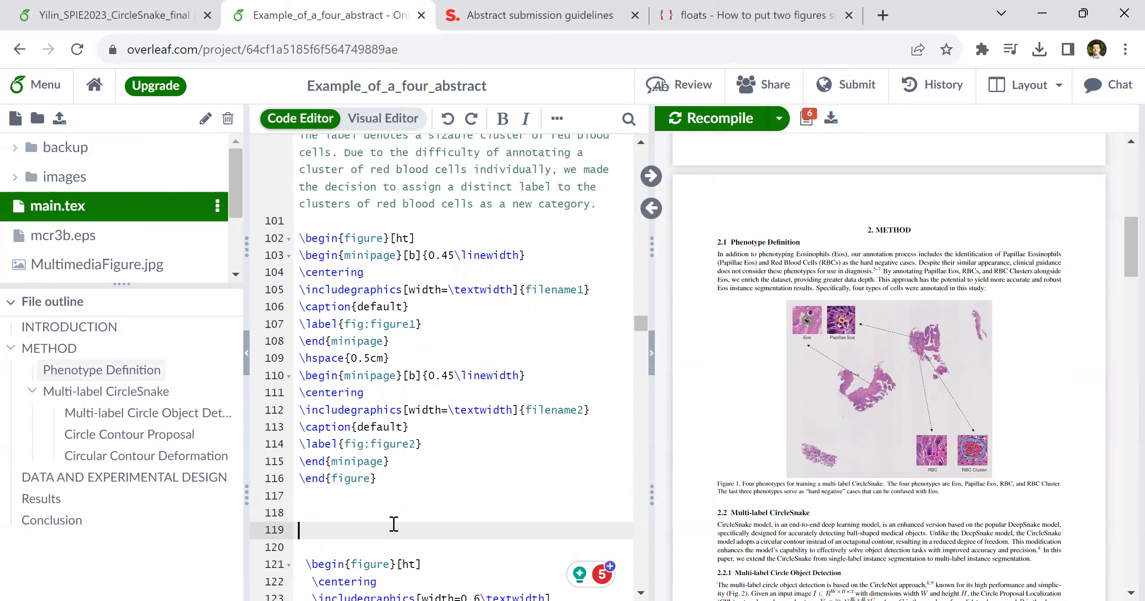
pyautogui.scroll(-4, 425, 436)
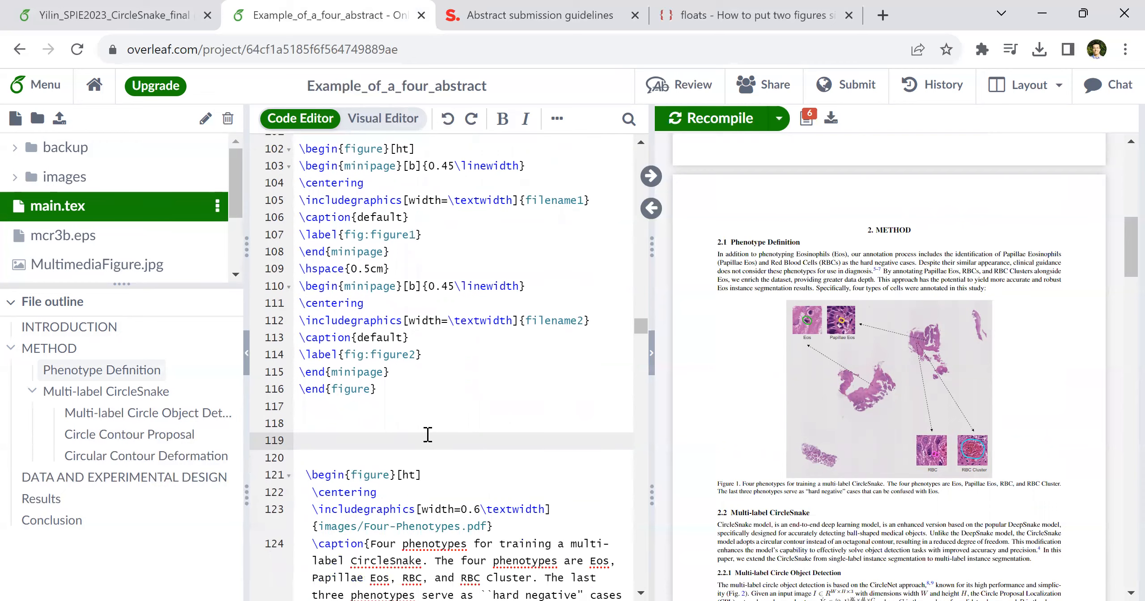
pyautogui.moveTo(490, 437); pyautogui.dragTo(318, 437)
pyautogui.hotkey('ctrl', 'c')
pyautogui.scroll(6, 461, 389)
pyautogui.doubleClick(557, 289)
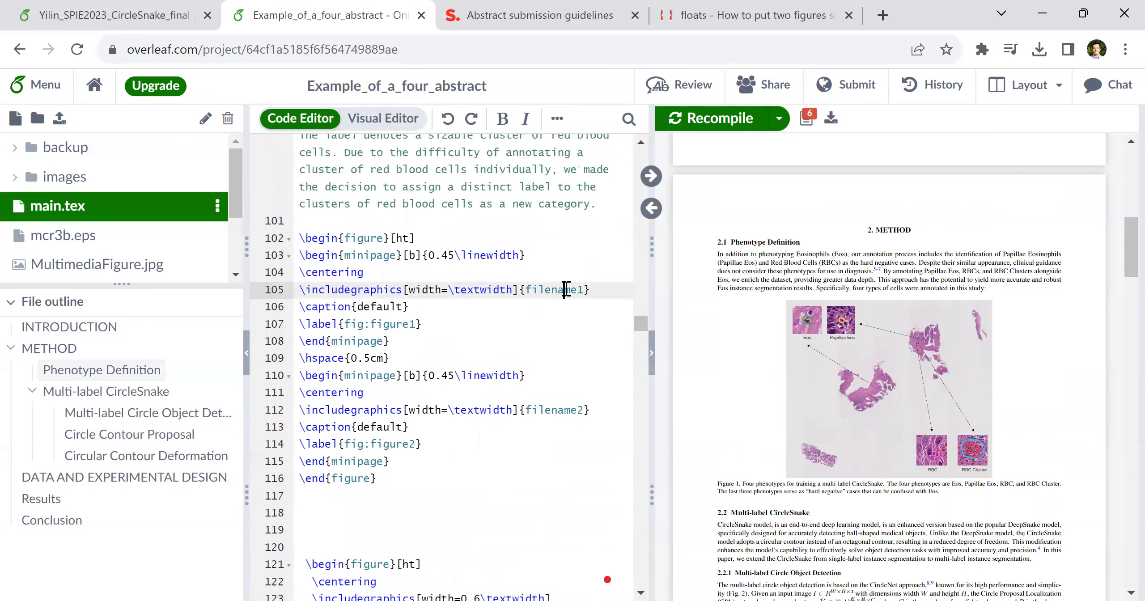
pyautogui.hotkey('ctrl', 'v')
# - Replace the first minipage's default caption with the original "Four phenotypes for training a multi-label CircleSnake" caption text
pyautogui.scroll(-3, 474, 420)
pyautogui.scroll(-3, 450, 421)
pyautogui.moveTo(369, 473); pyautogui.dragTo(506, 540)
pyautogui.scroll(4, 434, 412)
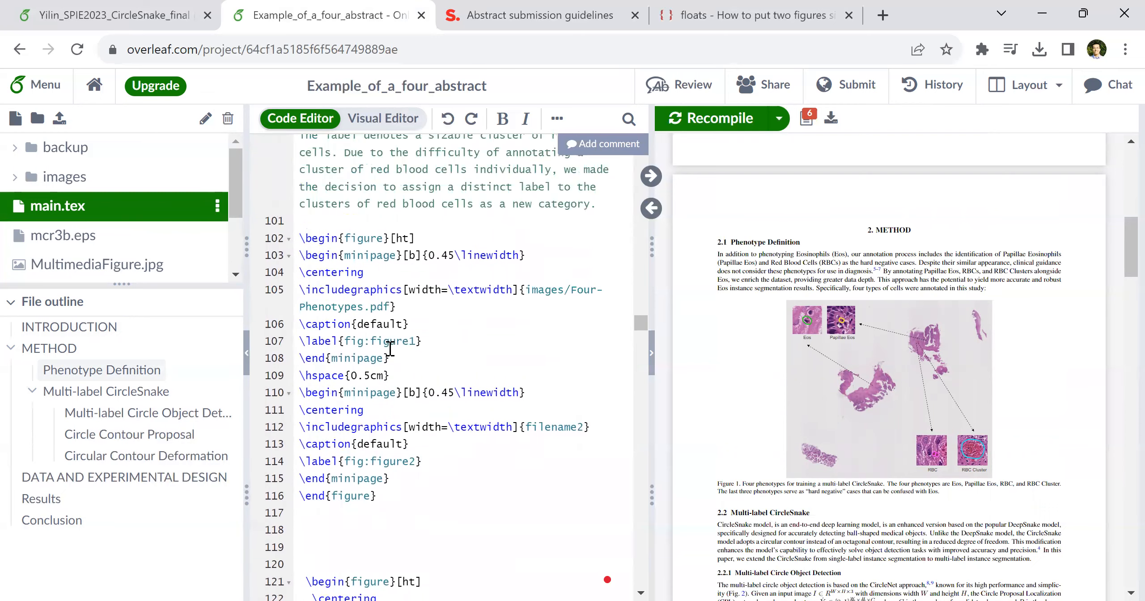
pyautogui.doubleClick(385, 324)
pyautogui.hotkey('ctrl', 'v')
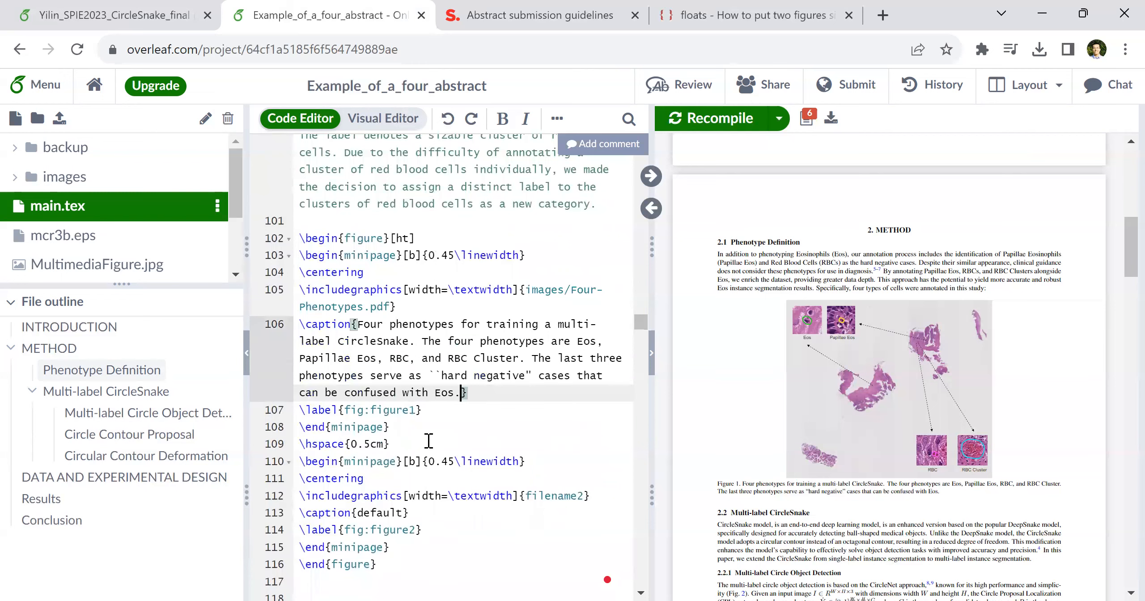
# - Replace the first minipage's label with fig:phenotypes, copied from the original figure block
pyautogui.scroll(-4, 432, 441)
pyautogui.scroll(-4, 432, 441)
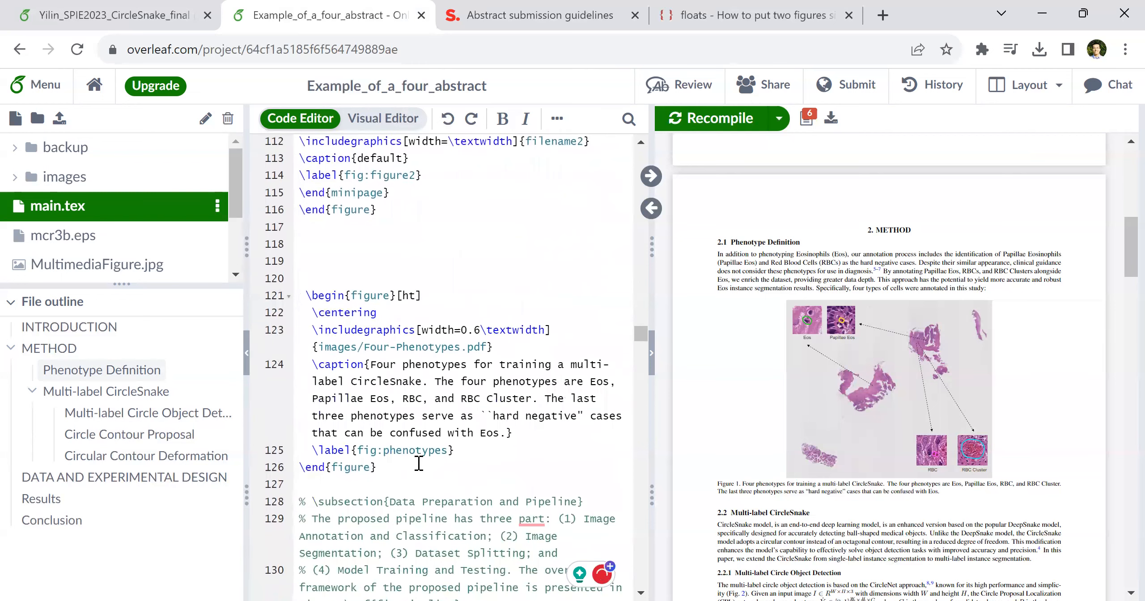
pyautogui.moveTo(447, 447); pyautogui.dragTo(357, 447)
pyautogui.scroll(8, 358, 448)
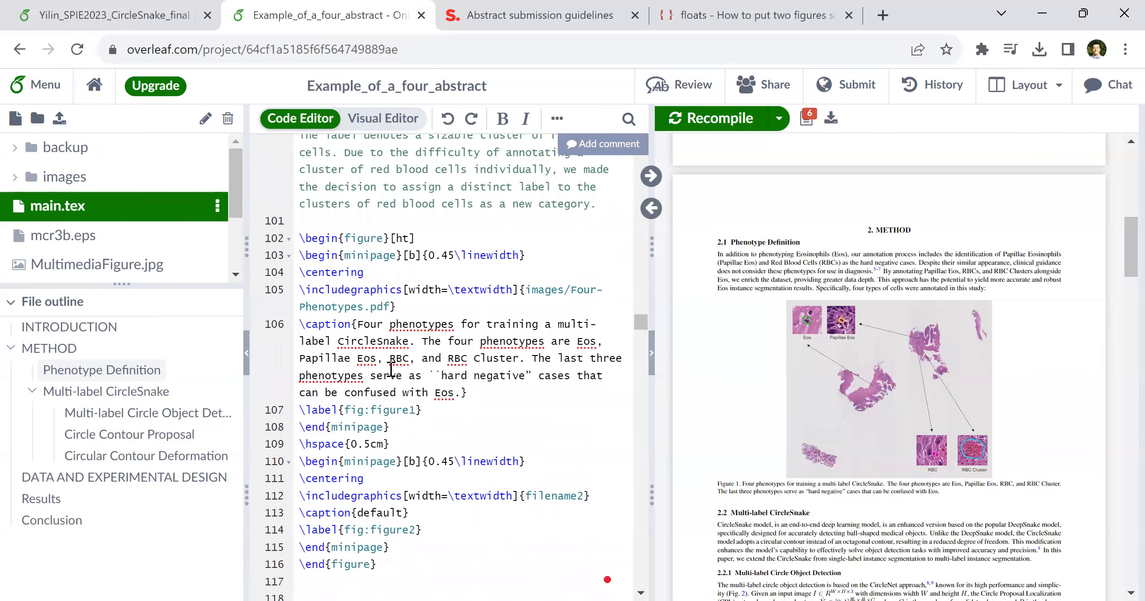
pyautogui.moveTo(417, 409); pyautogui.dragTo(344, 409)
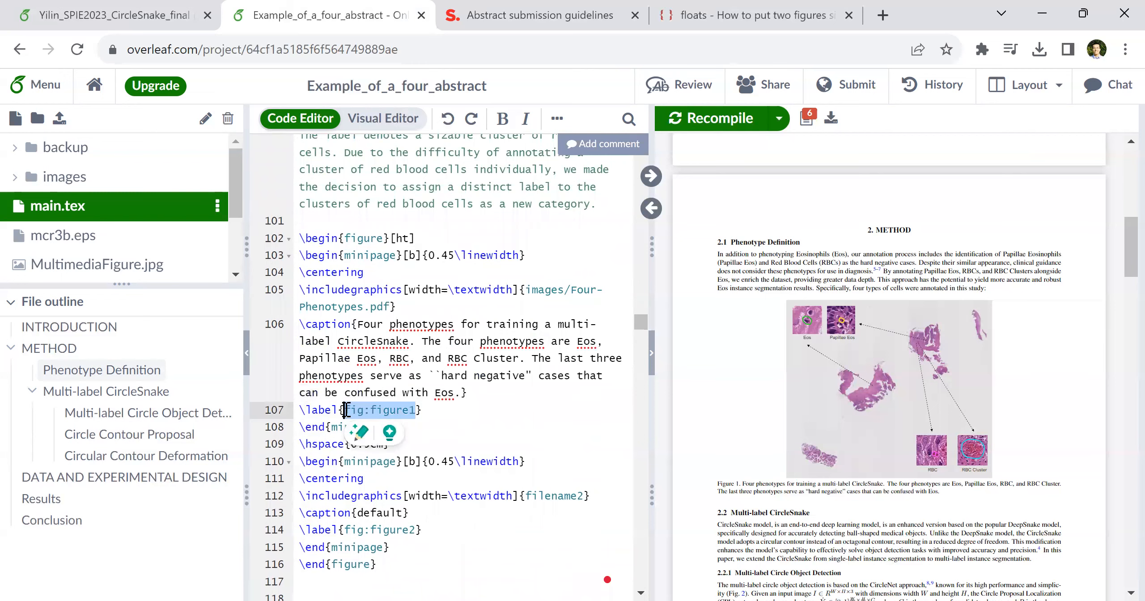
pyautogui.hotkey('ctrl', 'v')
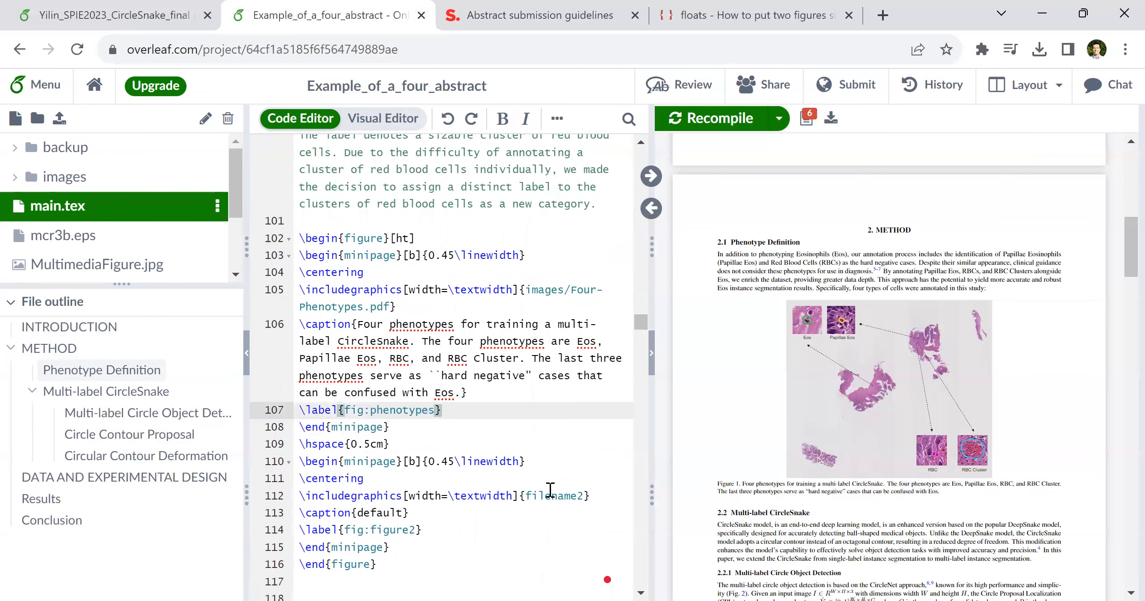
# - Comment out the original single Four-Phenotypes figure block below the new side-by-side figure
pyautogui.scroll(-8, 550, 486)
pyautogui.scroll(6, 549, 486)
pyautogui.moveTo(376, 553); pyautogui.dragTo(290, 396)
pyautogui.hotkey('ctrl', '/')
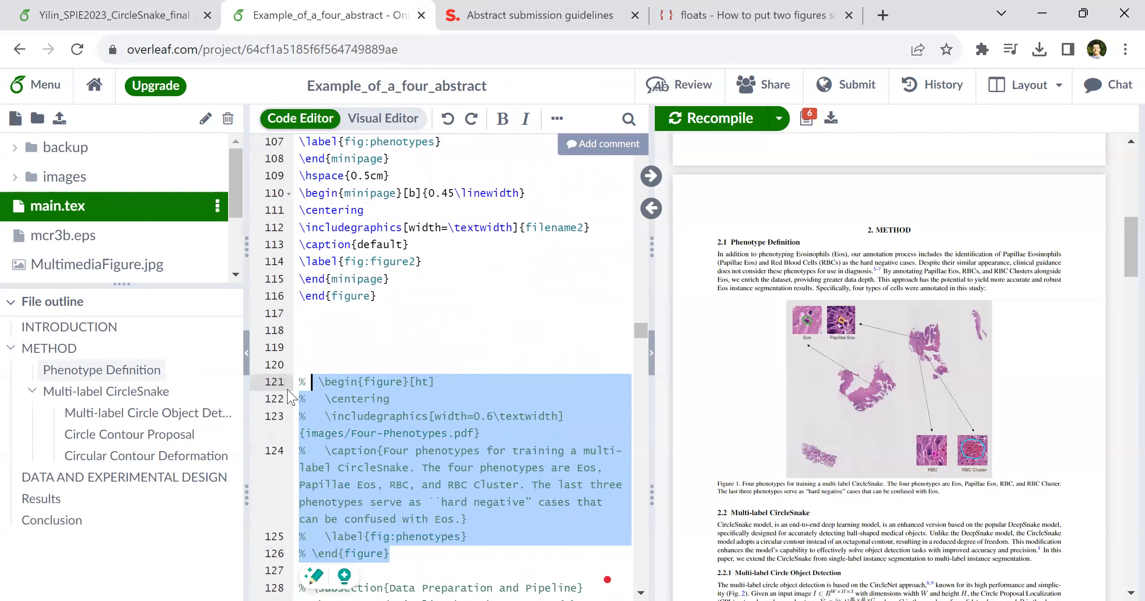
# - Copy the Qualitative Result.pdf figure block in the Data and Experimental Design section and comment out the original
pyautogui.scroll(-5, 885, 480)
pyautogui.scroll(-10, 885, 481)
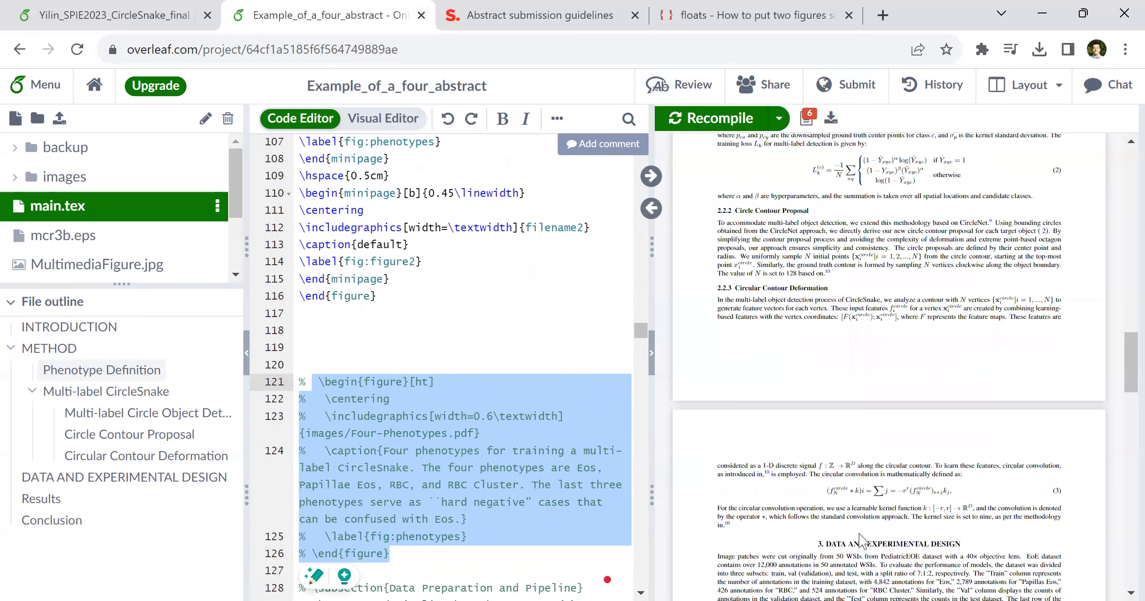
pyautogui.scroll(-6, 865, 525)
pyautogui.scroll(-20, 510, 479)
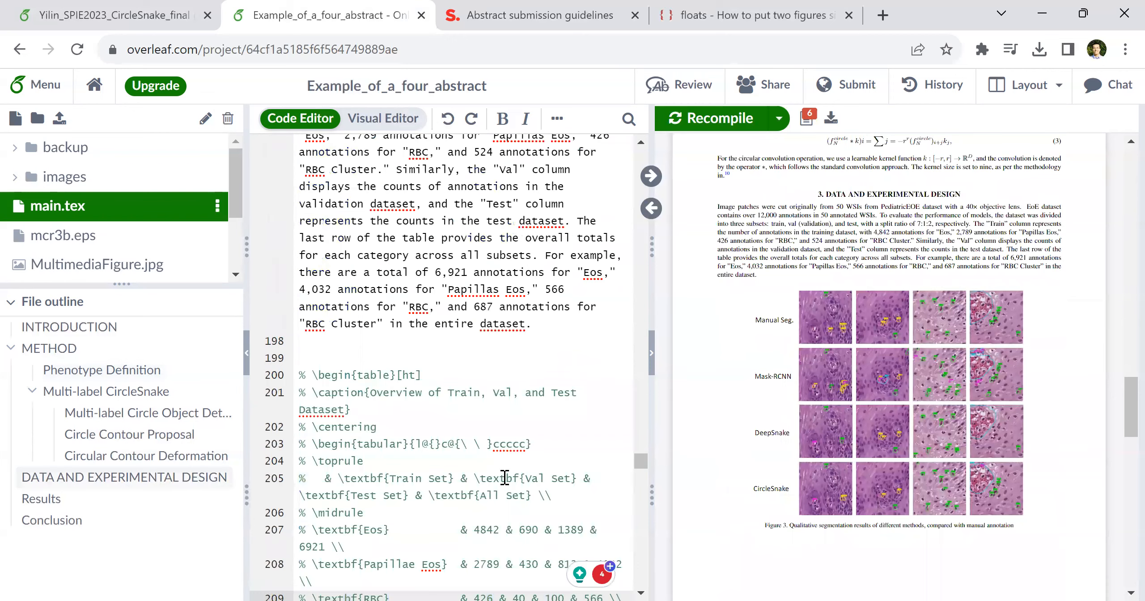
pyautogui.scroll(-10, 505, 477)
pyautogui.scroll(-10, 504, 478)
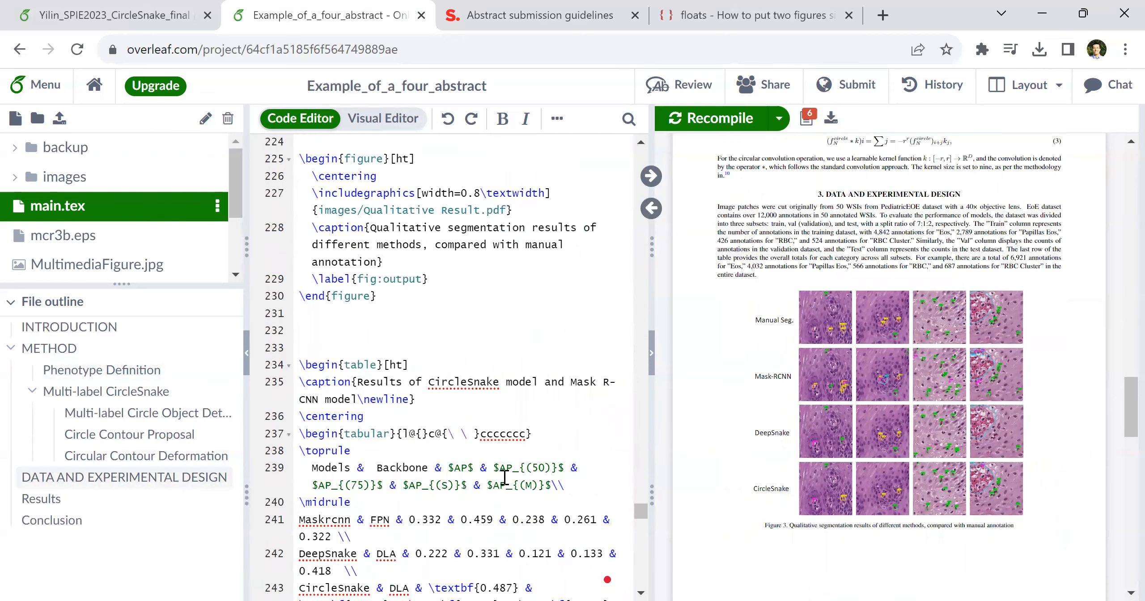
pyautogui.moveTo(328, 315); pyautogui.dragTo(287, 248)
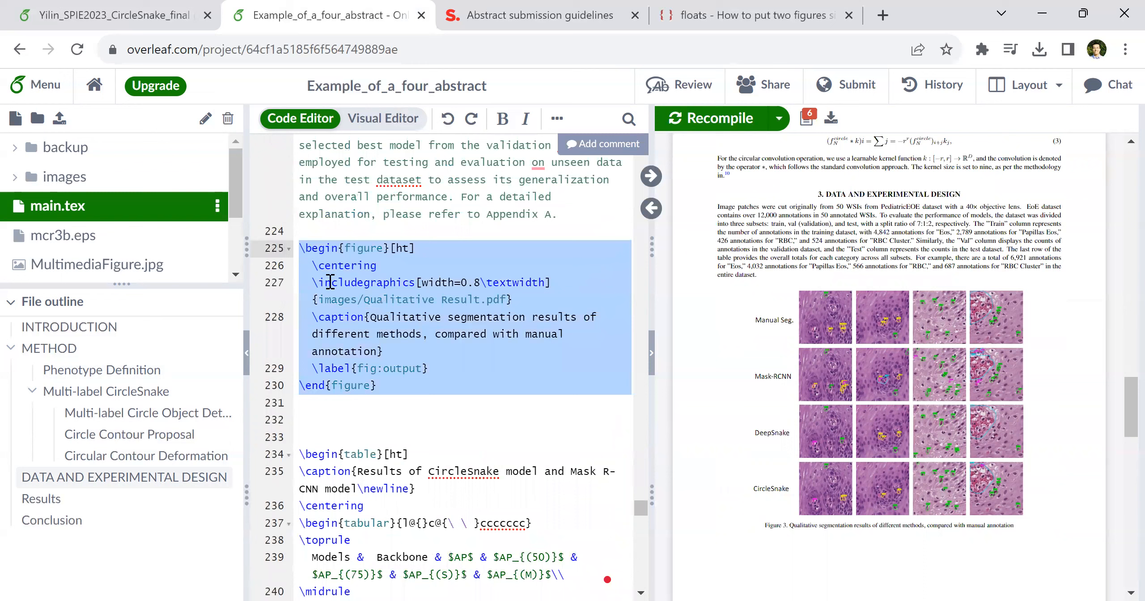
pyautogui.hotkey('ctrl', '/')
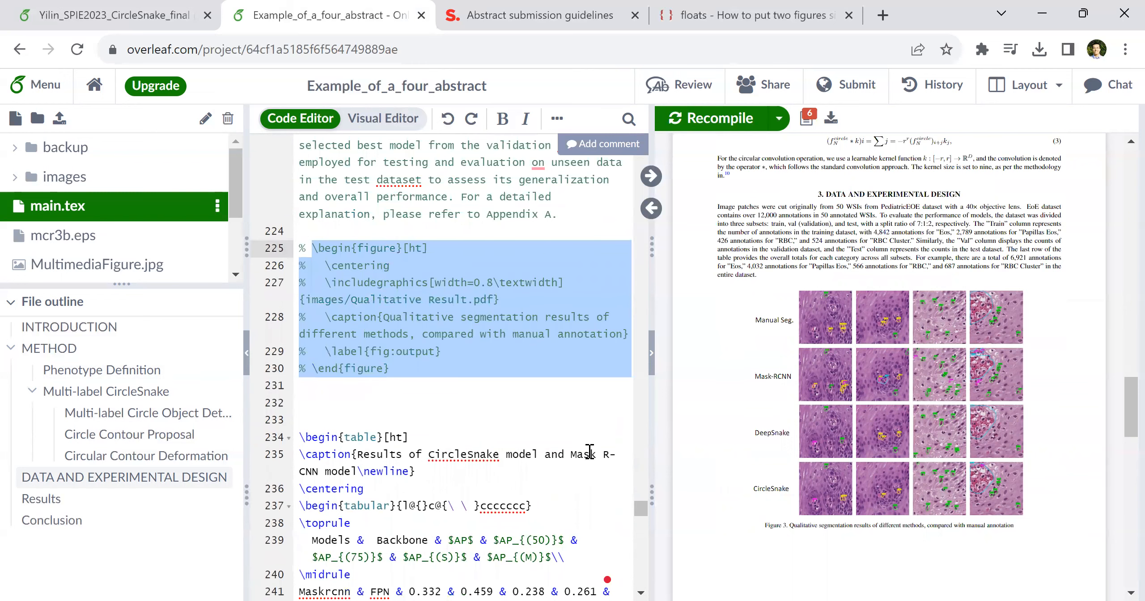
# - Paste the copied Qualitative Result figure block directly below the side-by-side figure in the Phenotype Definition subsection
pyautogui.moveTo(643, 513); pyautogui.dragTo(648, 327)
pyautogui.click(409, 484)
pyautogui.click(411, 487)
pyautogui.hotkey('ctrl', 'v')
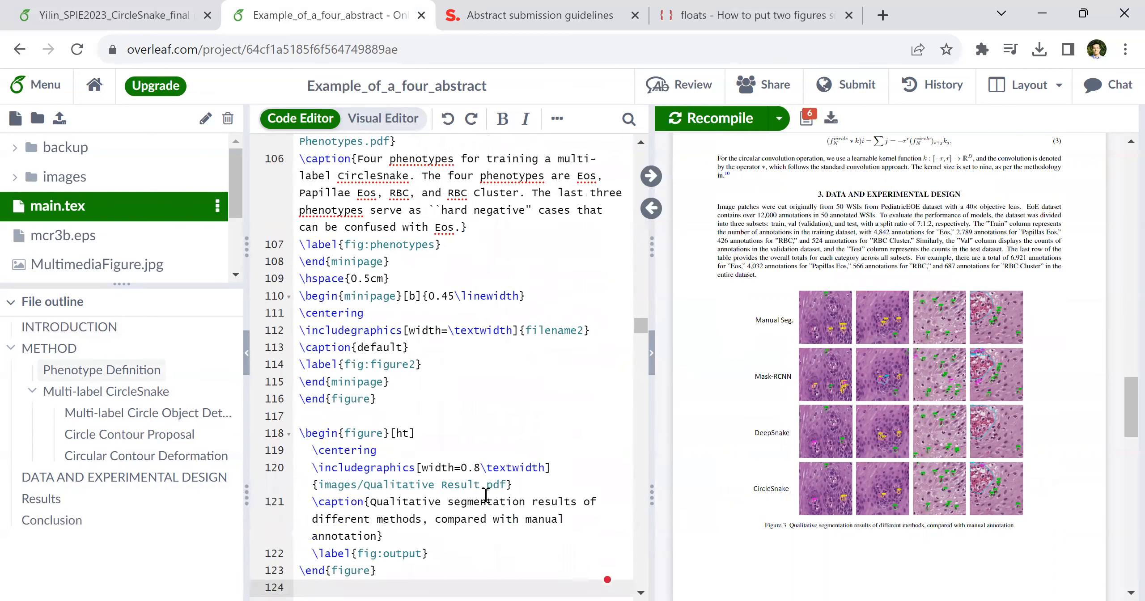
# - Replace the filename2 placeholder in the second minipage with images/Qualitative Result.pdf
pyautogui.moveTo(321, 485); pyautogui.dragTo(506, 485)
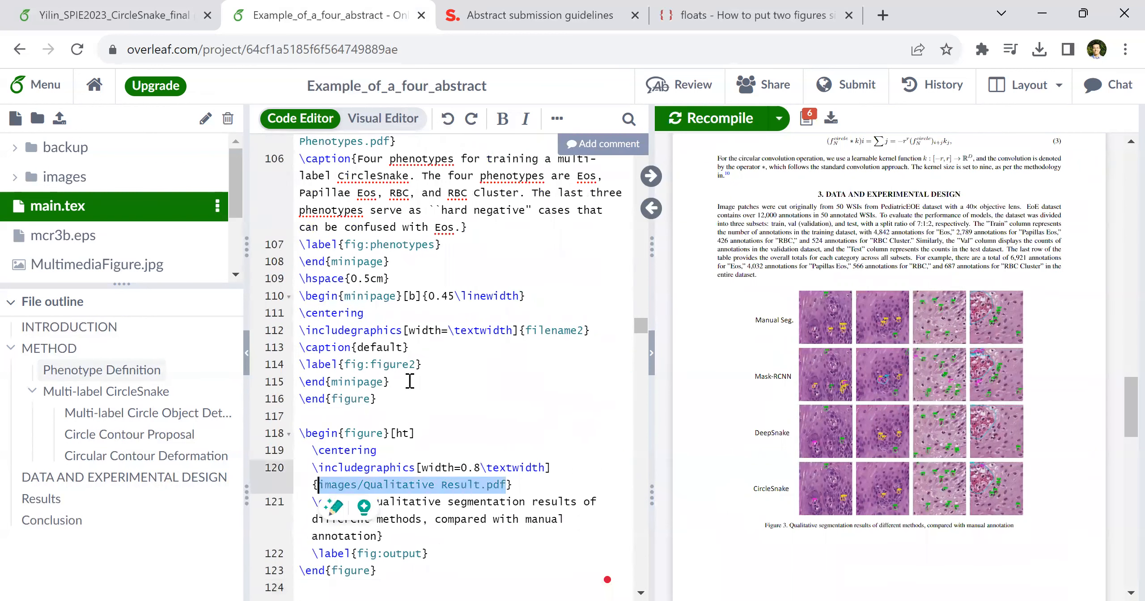
pyautogui.scroll(3, 408, 381)
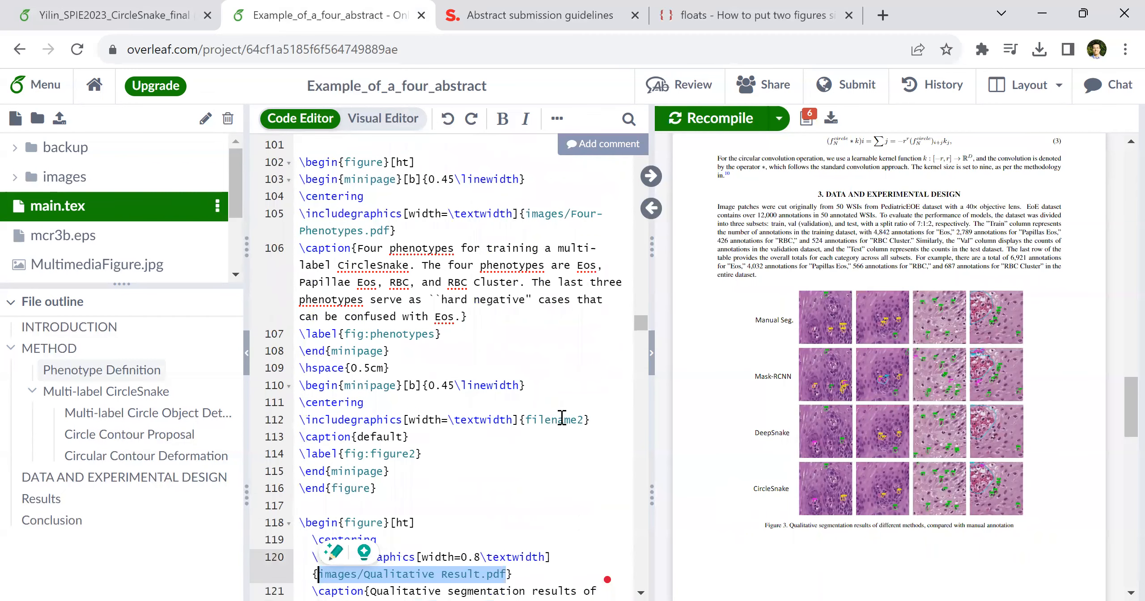
pyautogui.doubleClick(561, 419)
pyautogui.hotkey('ctrl', 'v')
# - Replace the second minipage's default caption with "Qualitative segmentation results of different methods, compared with manual annotation"
pyautogui.scroll(-4, 511, 486)
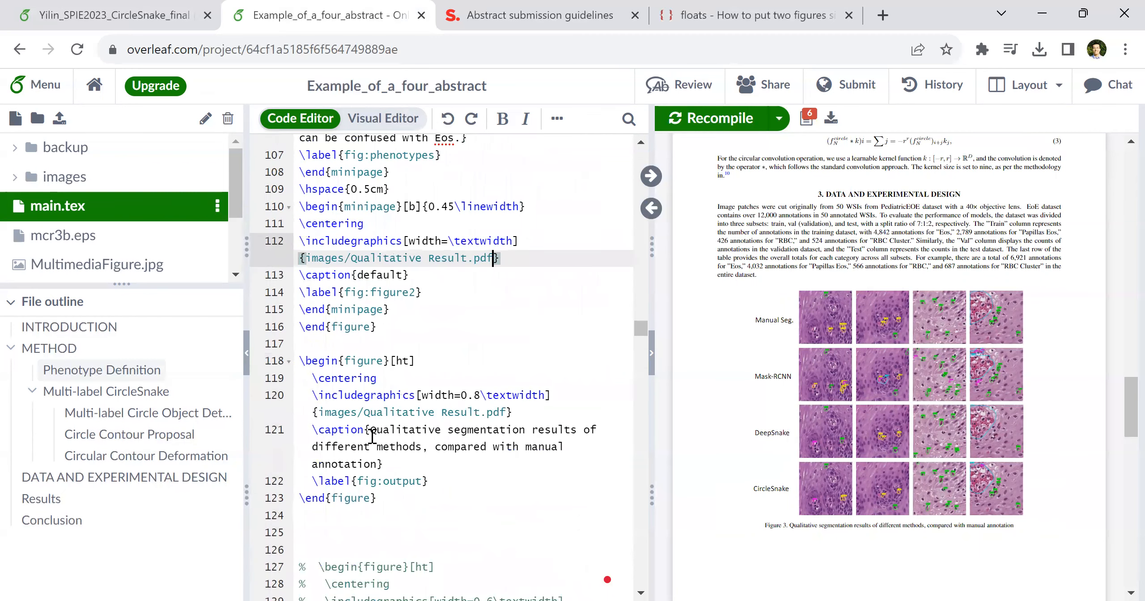
pyautogui.moveTo(370, 433)
pyautogui.mouseDown()
pyautogui.moveTo(422, 447)
pyautogui.moveTo(378, 463)
pyautogui.mouseUp()
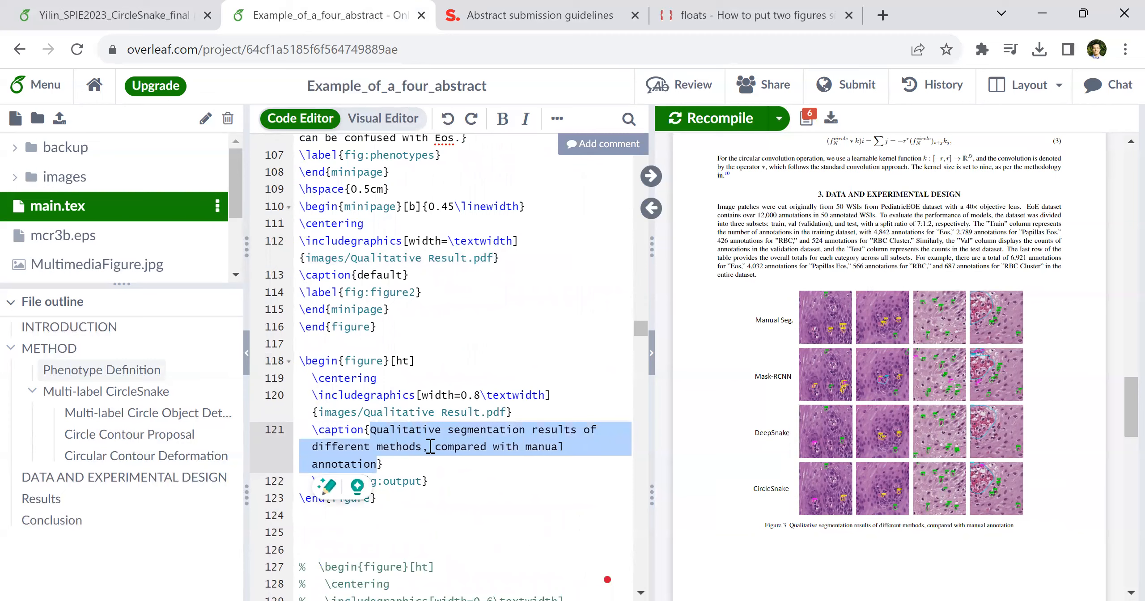
pyautogui.scroll(4, 431, 446)
pyautogui.click(383, 454)
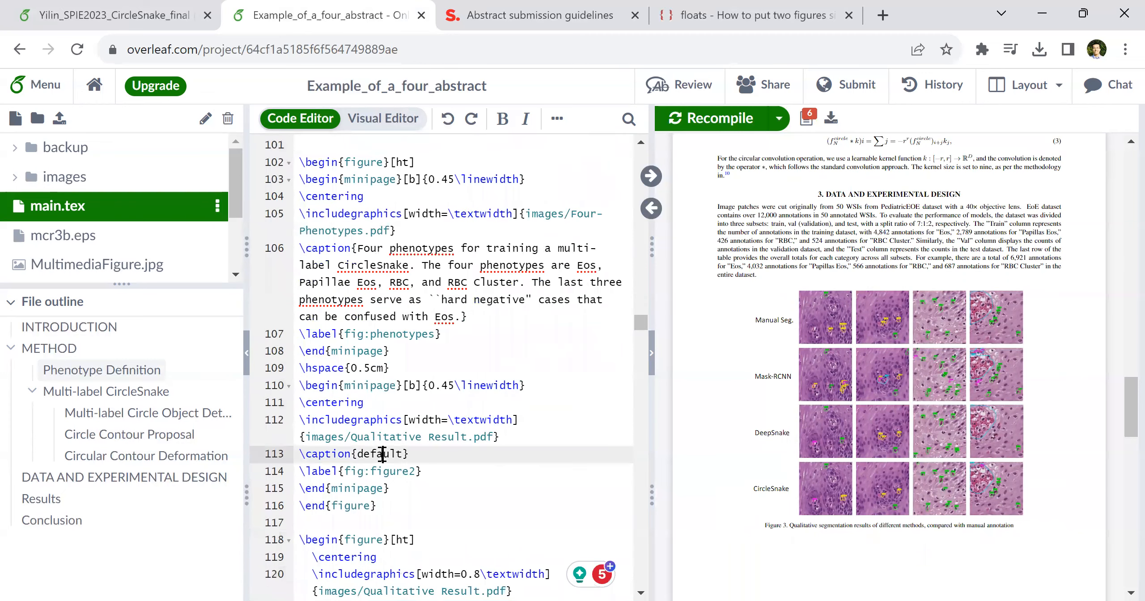
pyautogui.doubleClick(383, 454)
pyautogui.hotkey('ctrl', 'v')
pyautogui.scroll(-4, 451, 508)
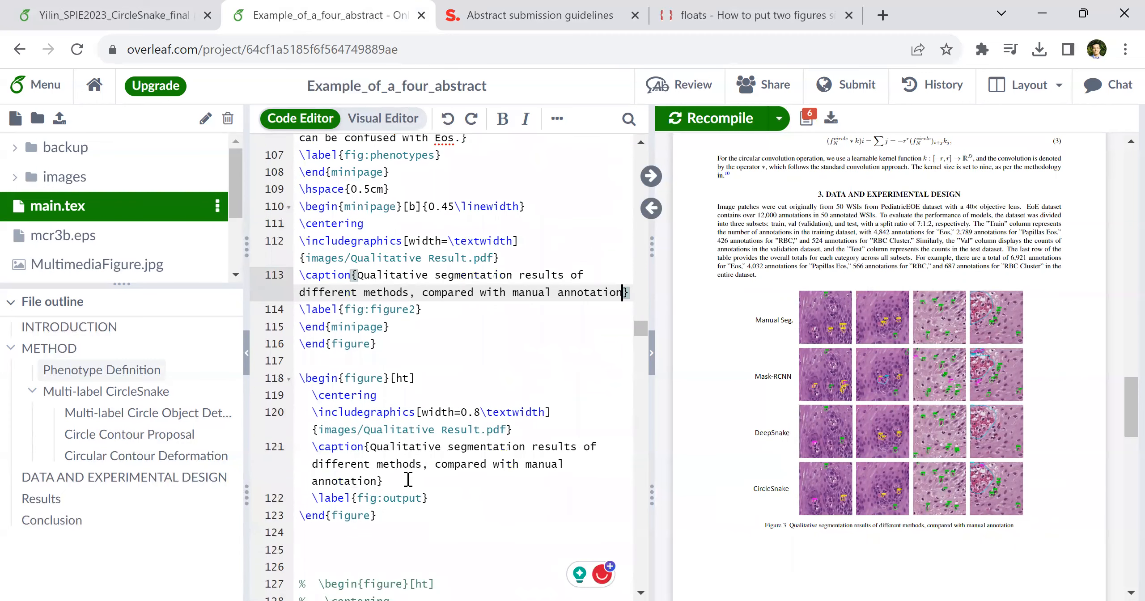
# - Replace the second minipage's placeholder label with fig:output, copied from the Qualitative Result figure block below it
pyautogui.moveTo(423, 499); pyautogui.dragTo(358, 498)
pyautogui.moveTo(416, 309); pyautogui.dragTo(347, 310)
pyautogui.hotkey('ctrl', 'v')
# - Delete the pasted standalone Qualitative Result figure block below the side-by-side figure and recompile the paper
pyautogui.moveTo(401, 533); pyautogui.dragTo(283, 394)
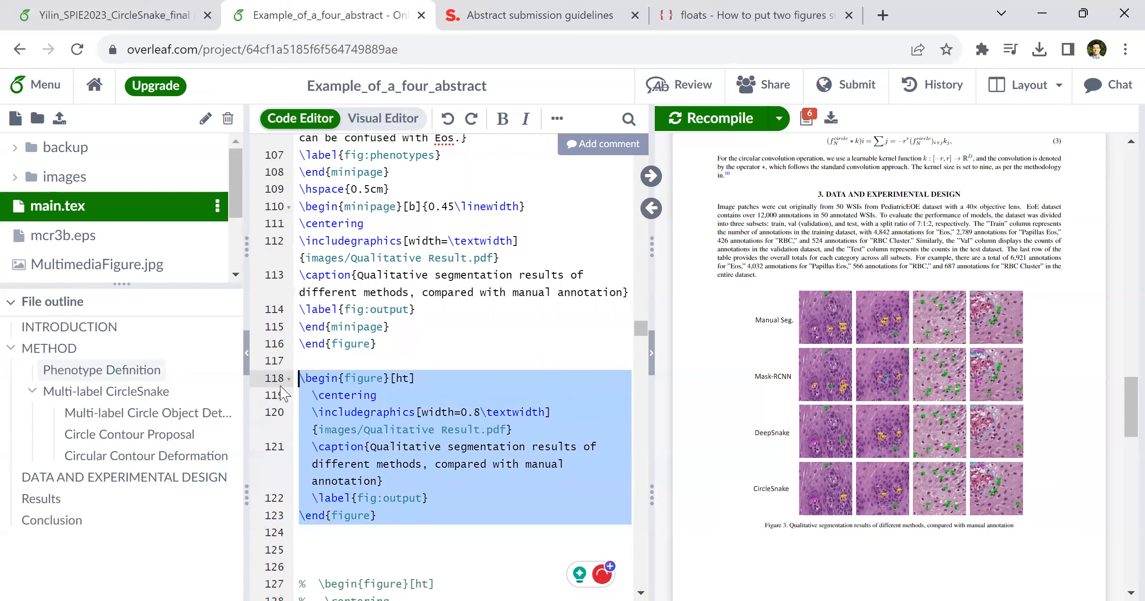
pyautogui.press('BackSpace')
pyautogui.hotkey('ctrl', 's')
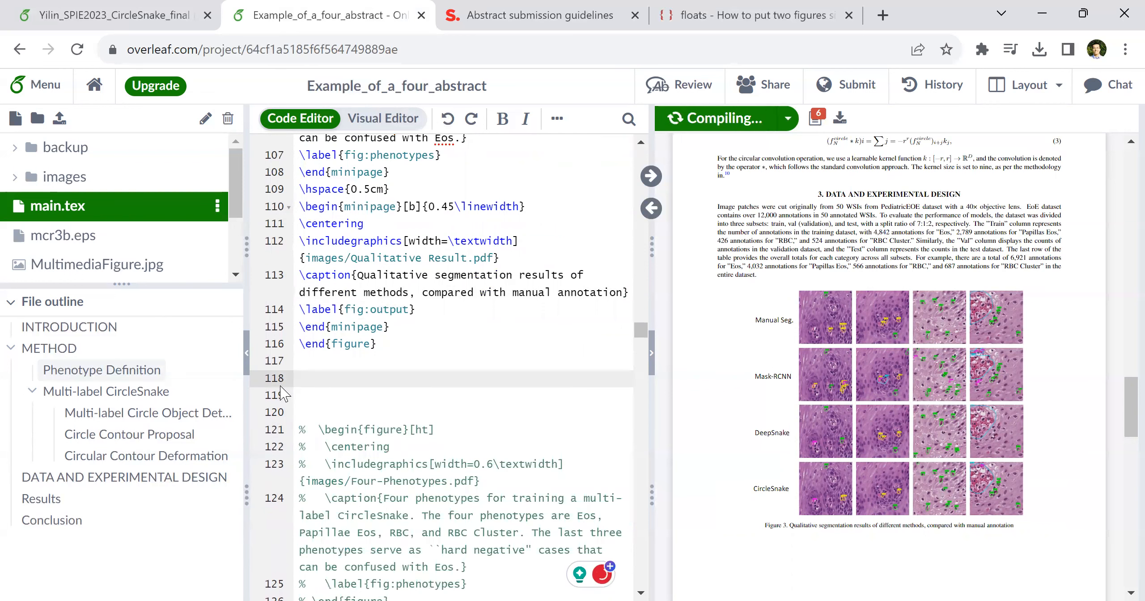
# - Shorten the Four-Phenotypes caption by deleting its final sentence about the last three phenotypes serving as "hard negative" cases, and recompile
pyautogui.scroll(15, 830, 385)
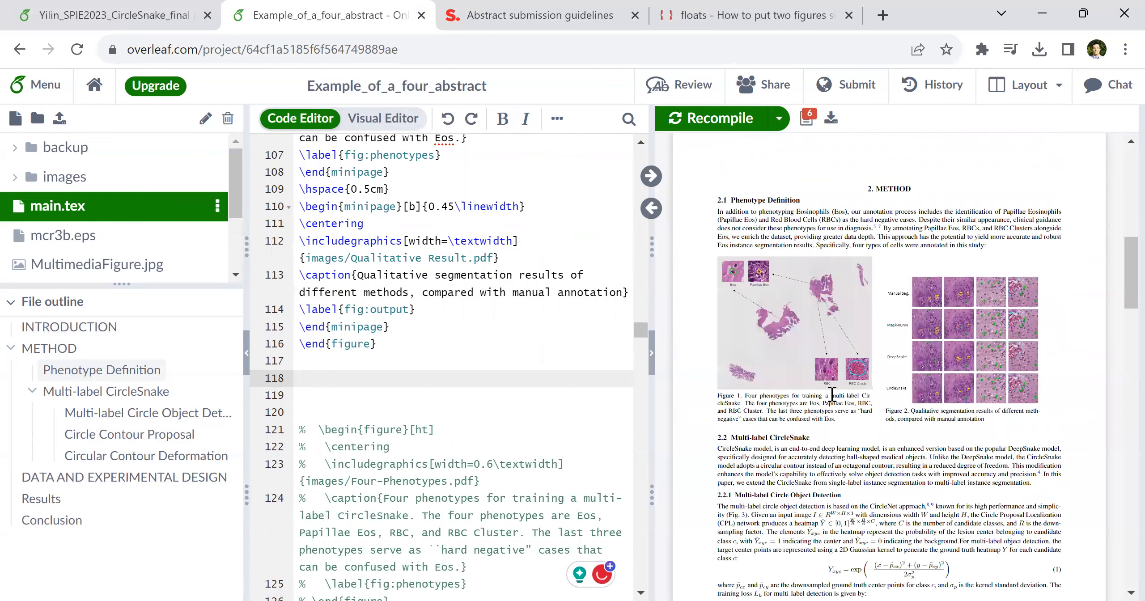
pyautogui.doubleClick(798, 412)
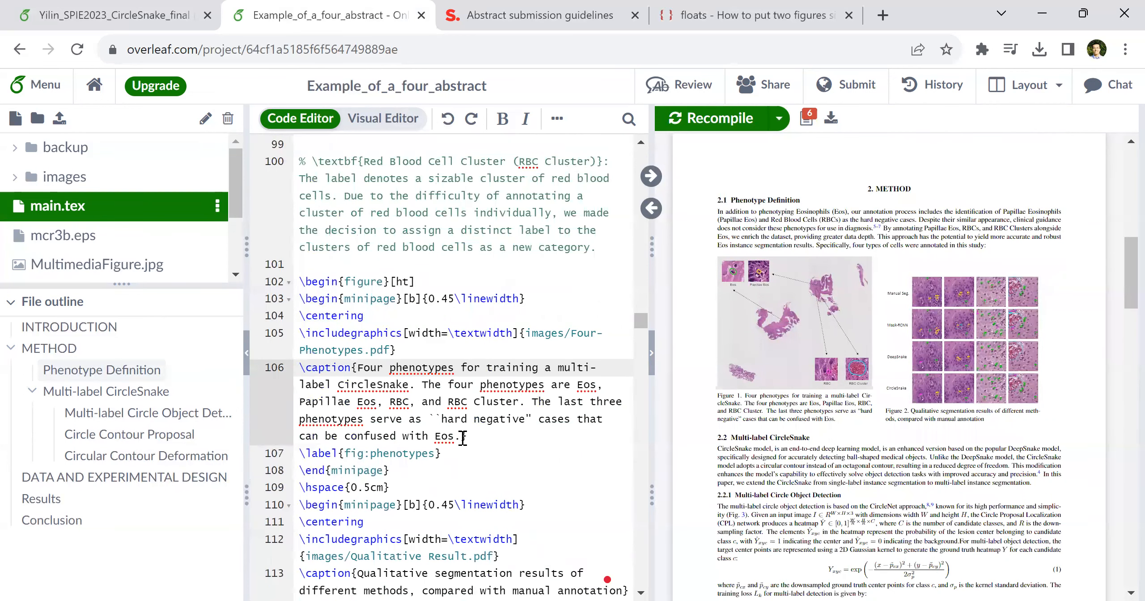
pyautogui.press('BackSpace')
pyautogui.hotkey('ctrl', 's')
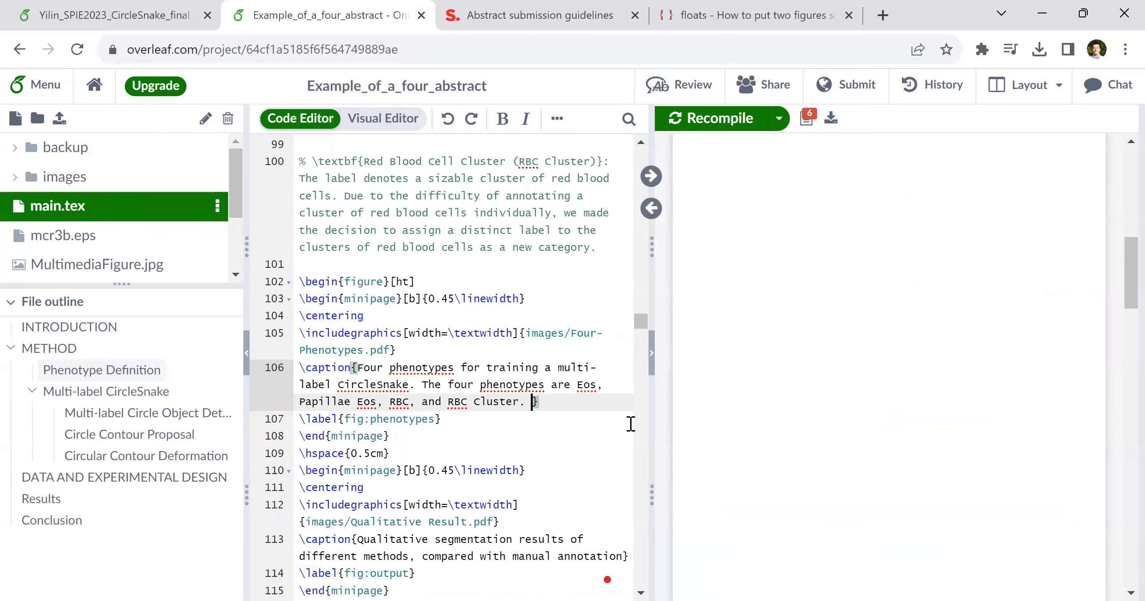
# - Set the EoE-Pipeline.pdf figure's width to 0.8\textwidth and recompile the paper
pyautogui.moveTo(1118, 282); pyautogui.dragTo(1118, 355)
pyautogui.doubleClick(799, 395)
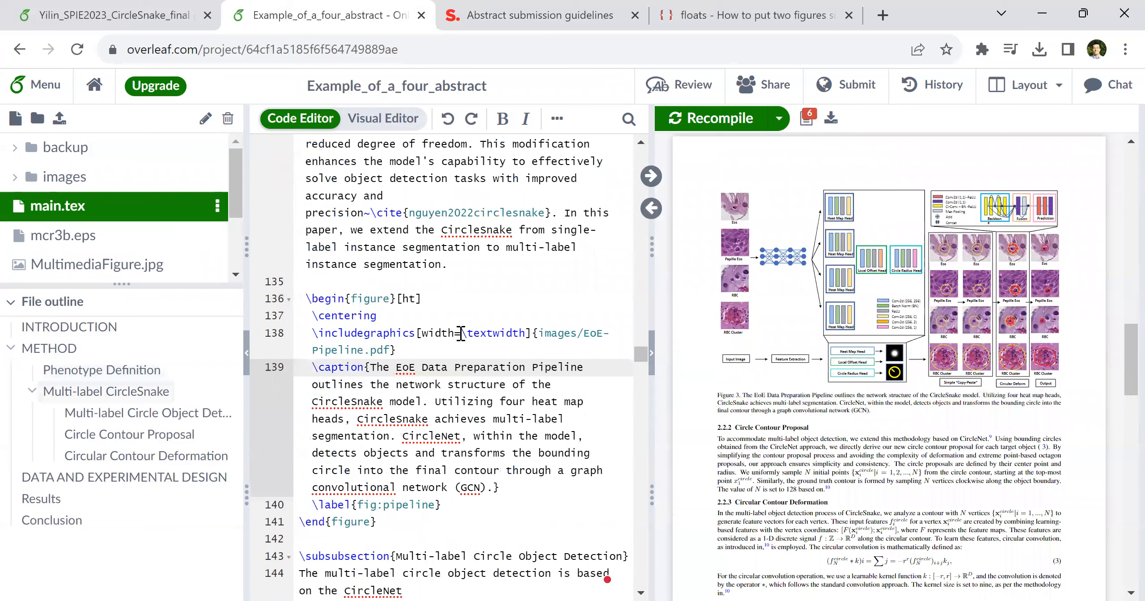
pyautogui.press('Up')
pyautogui.write('0.8')
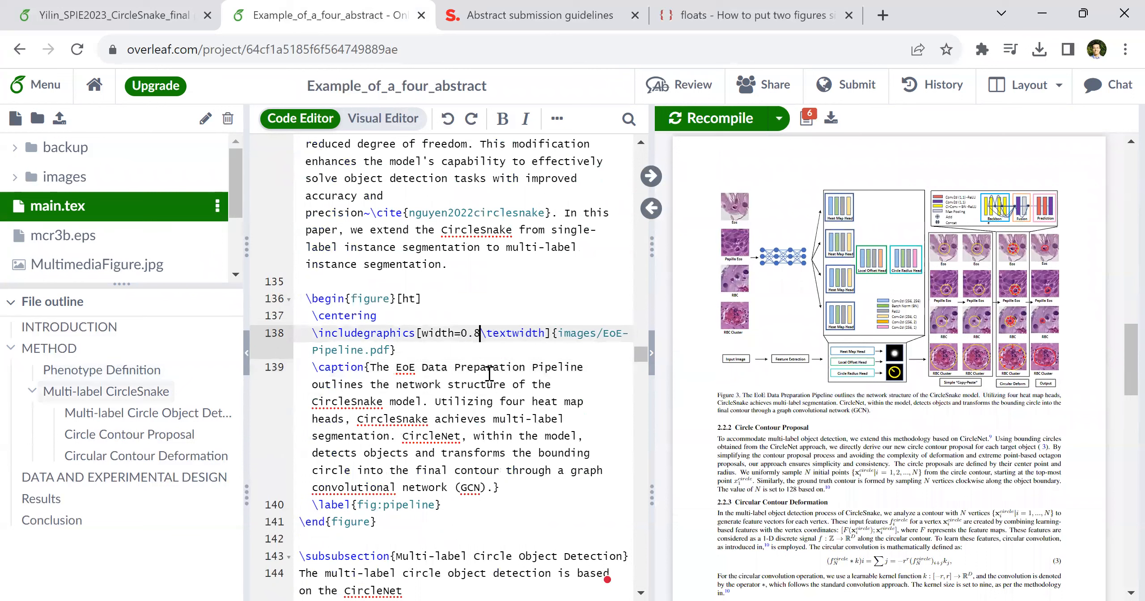
pyautogui.hotkey('ctrl', 's')
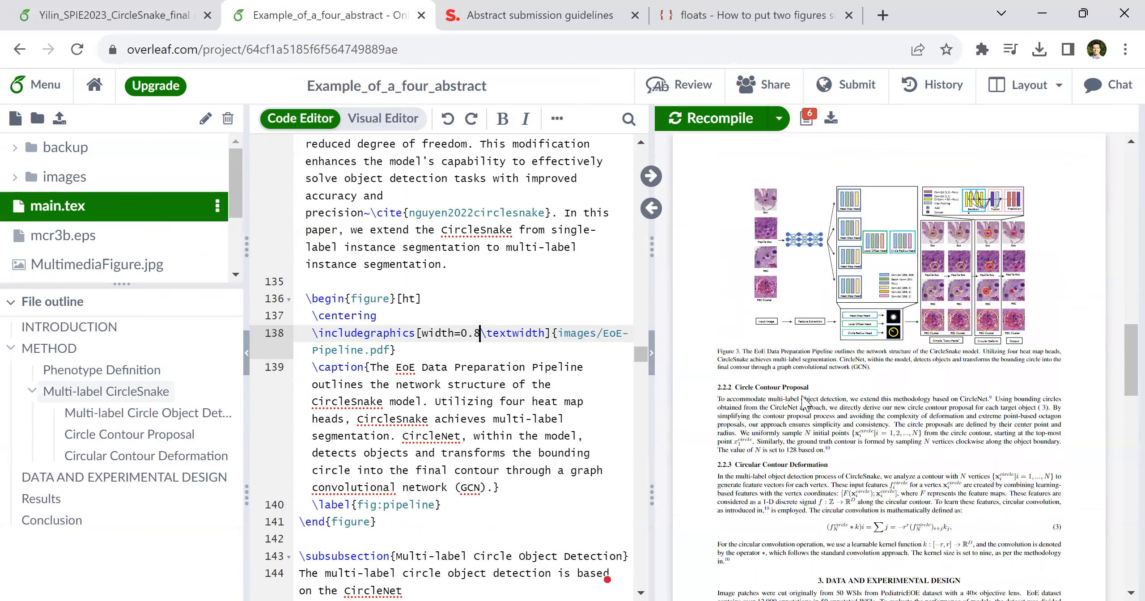
# - Examine the compiled pages for leftover space and content that can still be shortened around the Method section
pyautogui.scroll(-3, 1124, 402)
pyautogui.moveTo(1117, 466)
pyautogui.mouseDown()
pyautogui.moveTo(1117, 528)
pyautogui.moveTo(1117, 135)
pyautogui.moveTo(1117, 462)
pyautogui.mouseUp()
pyautogui.moveTo(1117, 536); pyautogui.dragTo(1118, 286)
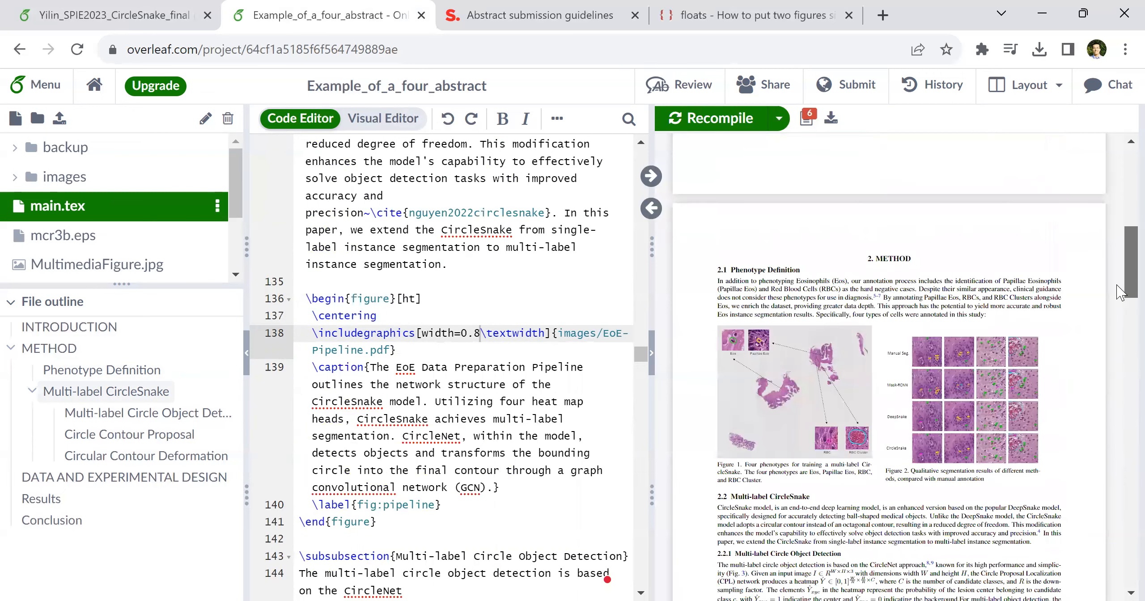
pyautogui.scroll(-2, 1118, 293)
pyautogui.scroll(-1, 1121, 293)
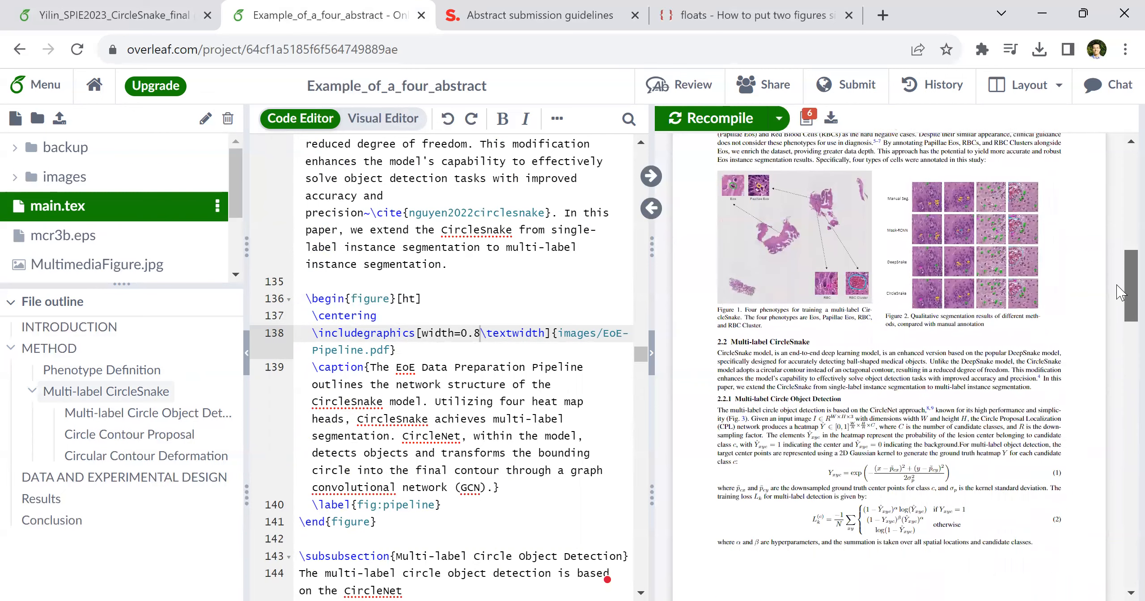
pyautogui.scroll(1, 1121, 293)
pyautogui.scroll(-2, 893, 226)
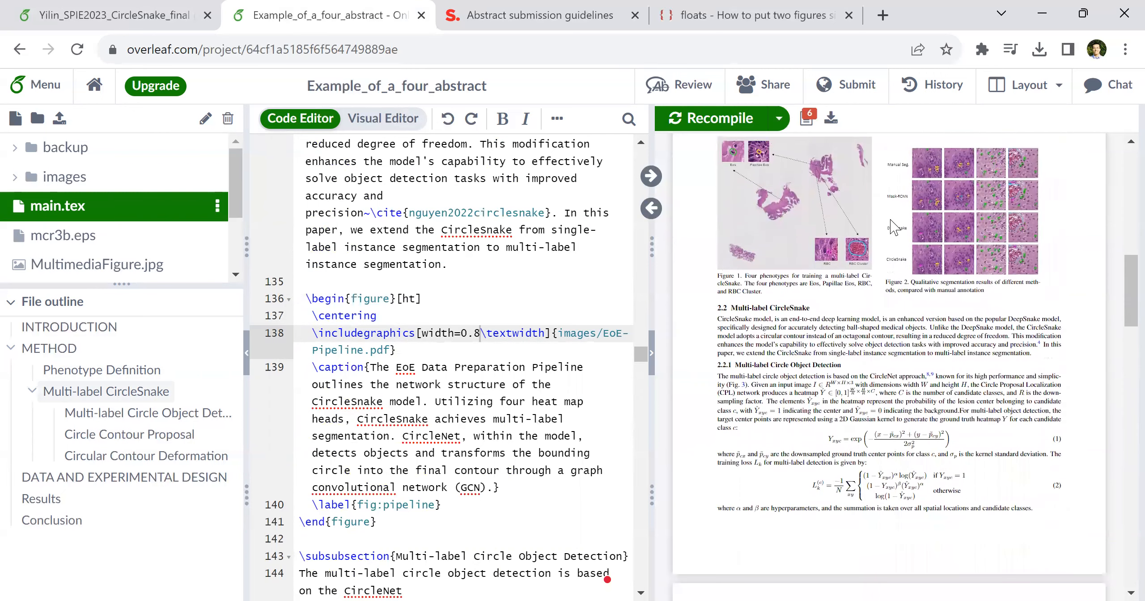
pyautogui.scroll(-10, 893, 253)
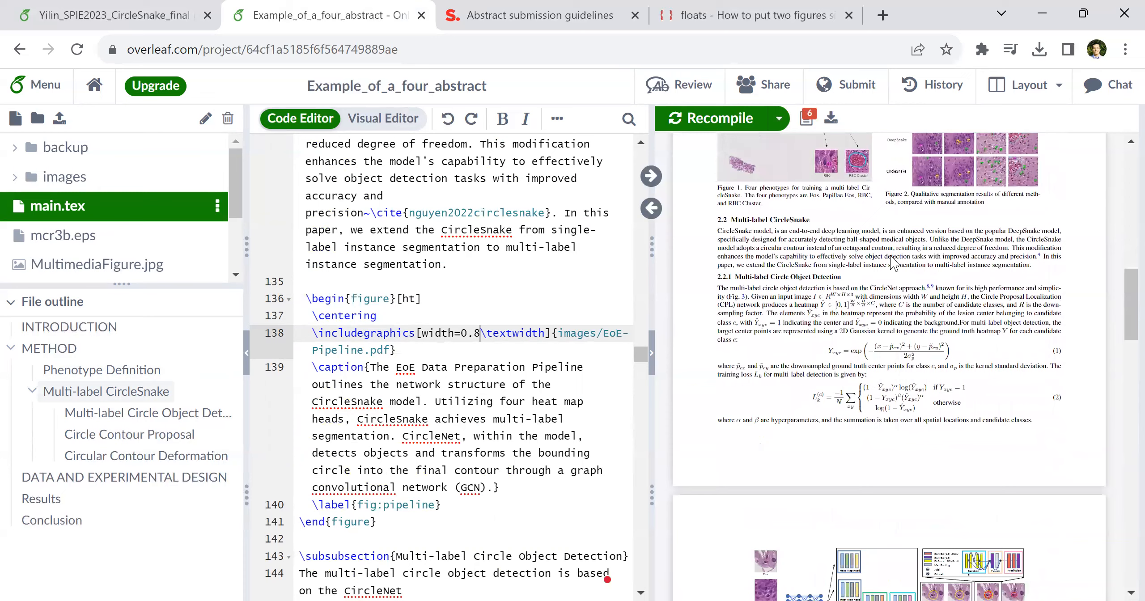
pyautogui.scroll(5, 891, 257)
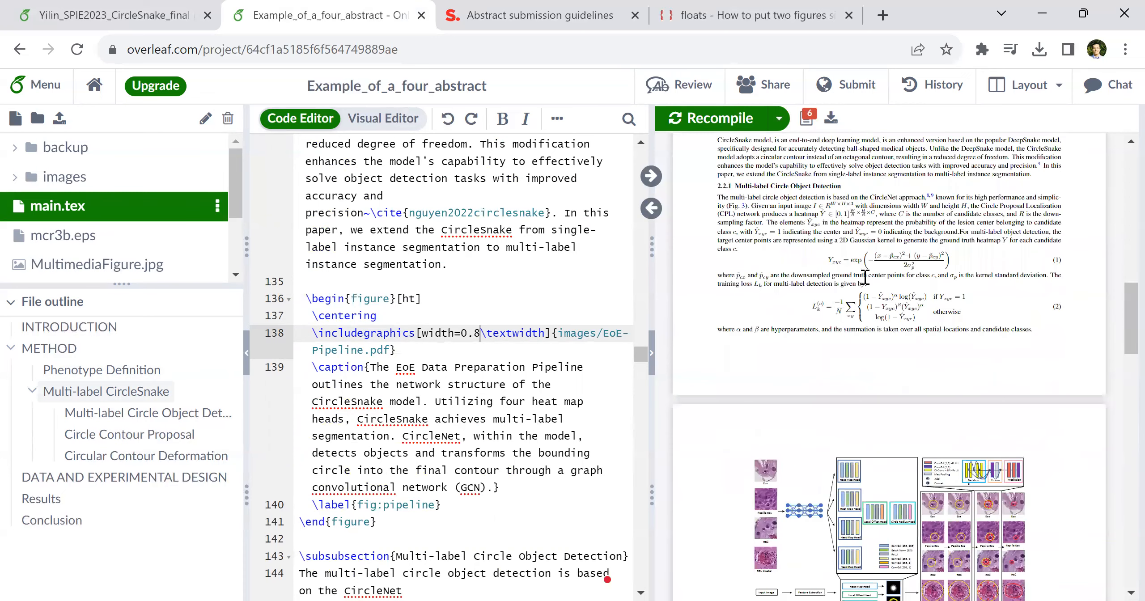
# - Delete the Phenotype Definition subsection heading so its text directly follows the METHOD section heading
pyautogui.scroll(3, 792, 259)
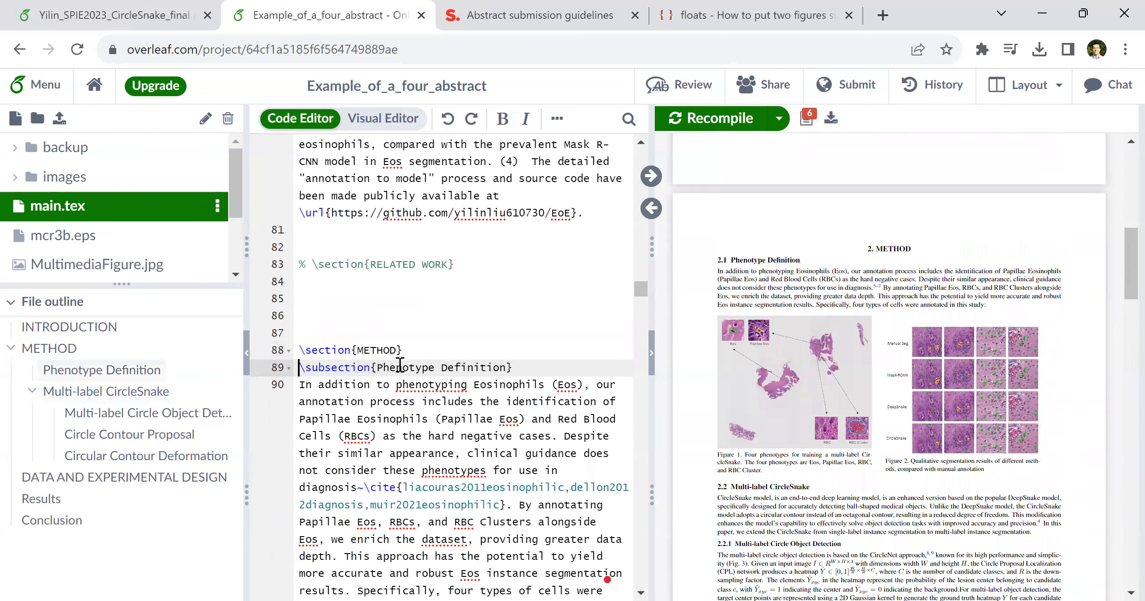
pyautogui.tripleClick(402, 362)
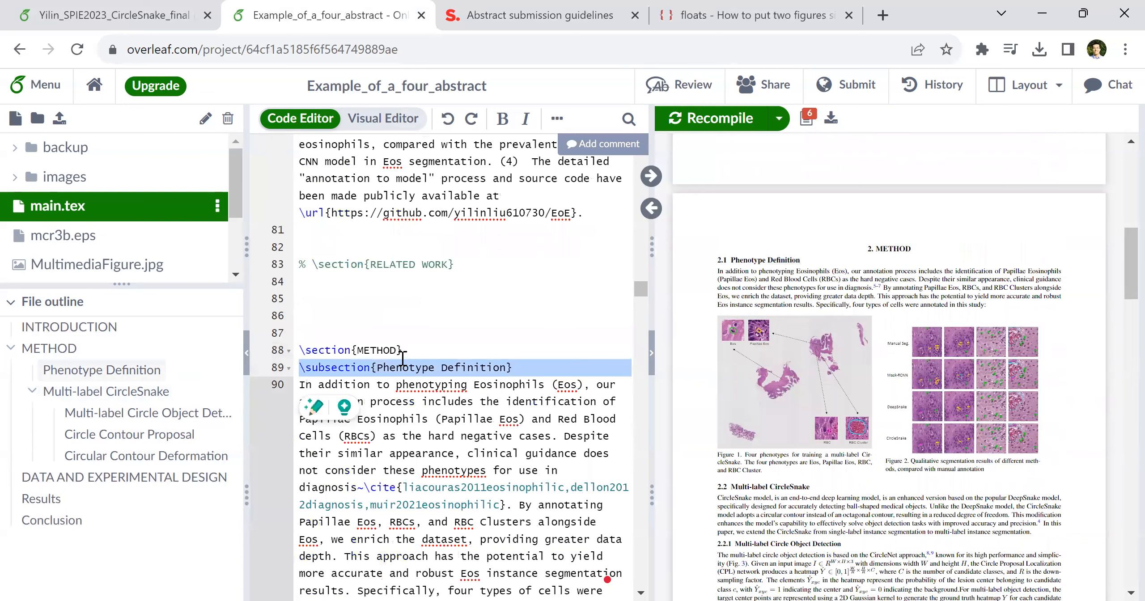
pyautogui.press('BackSpace')
# - Comment out the Circle Contour Proposal and Circular Contour Deformation subsections, including the circular convolution equation, and recompile
pyautogui.scroll(-5, 867, 380)
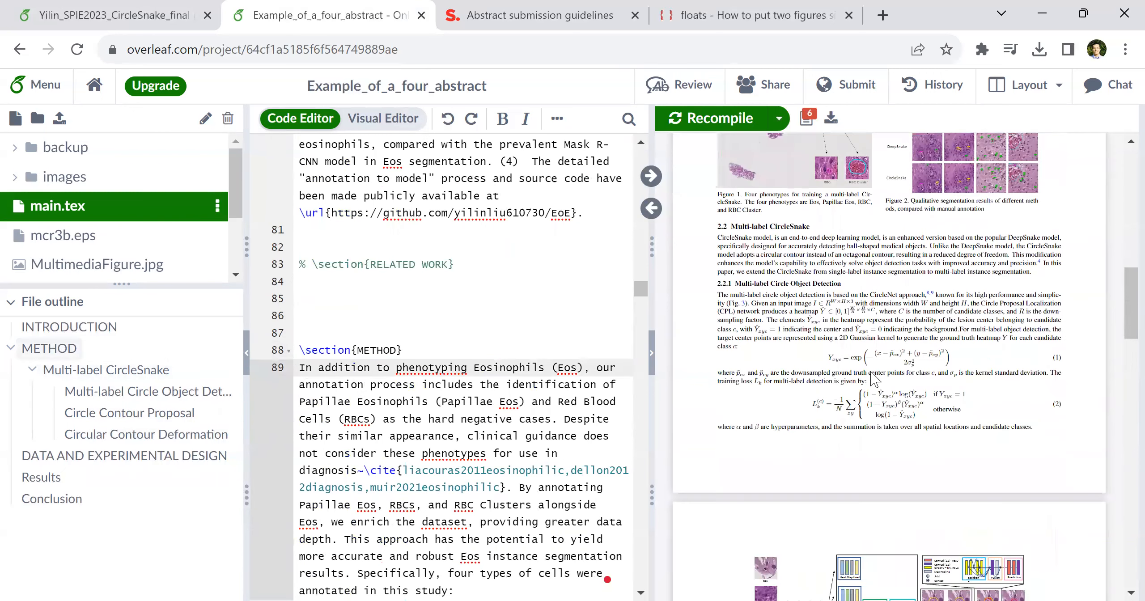
pyautogui.scroll(-8, 885, 375)
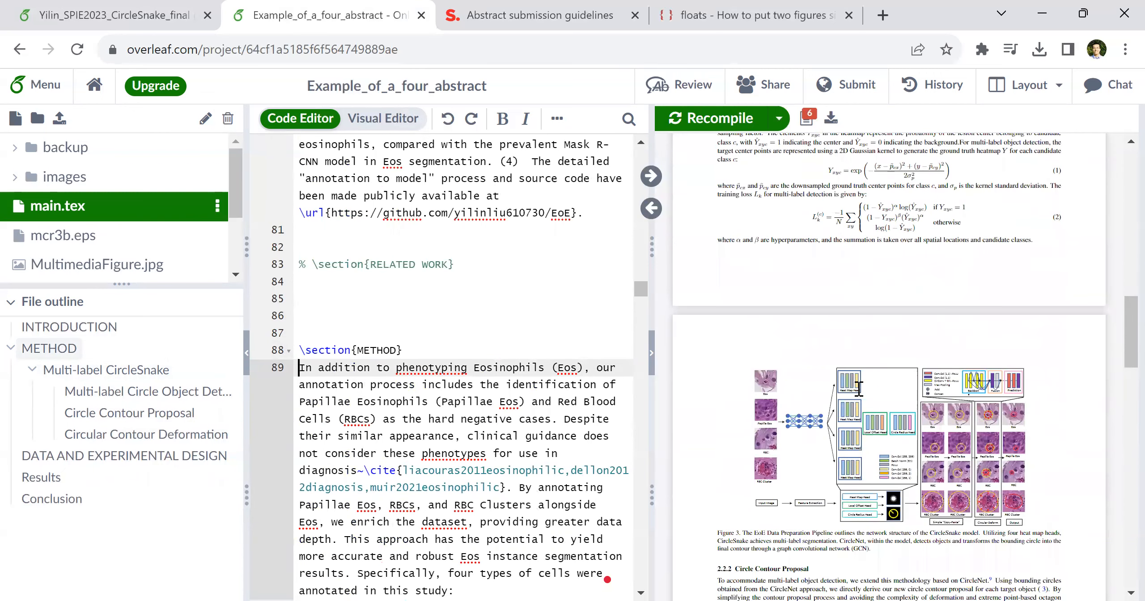
pyautogui.doubleClick(828, 316)
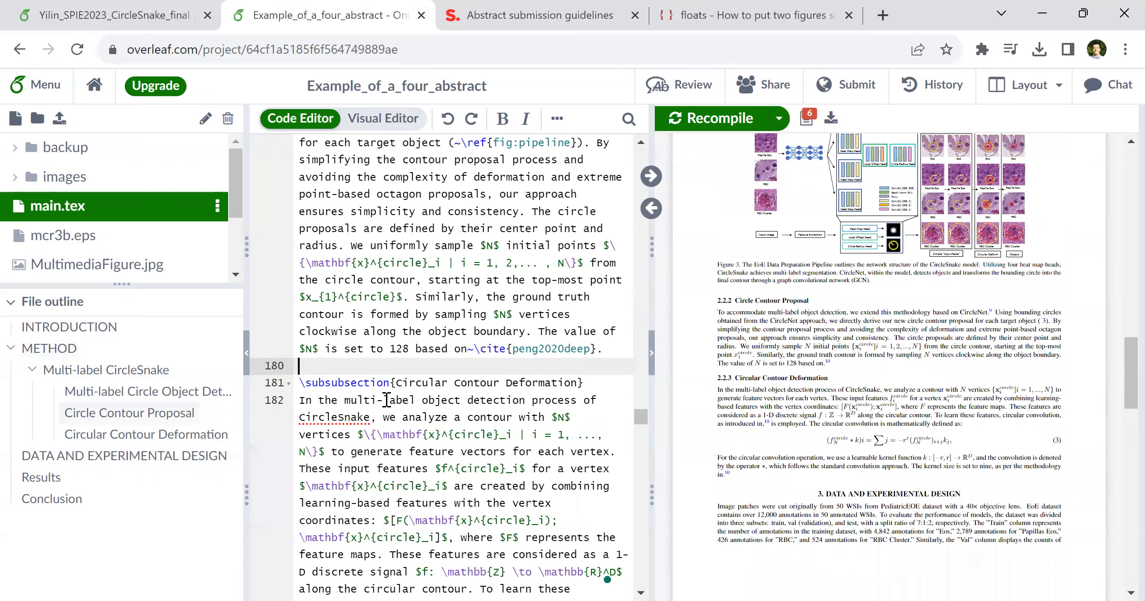
pyautogui.scroll(-10, 394, 397)
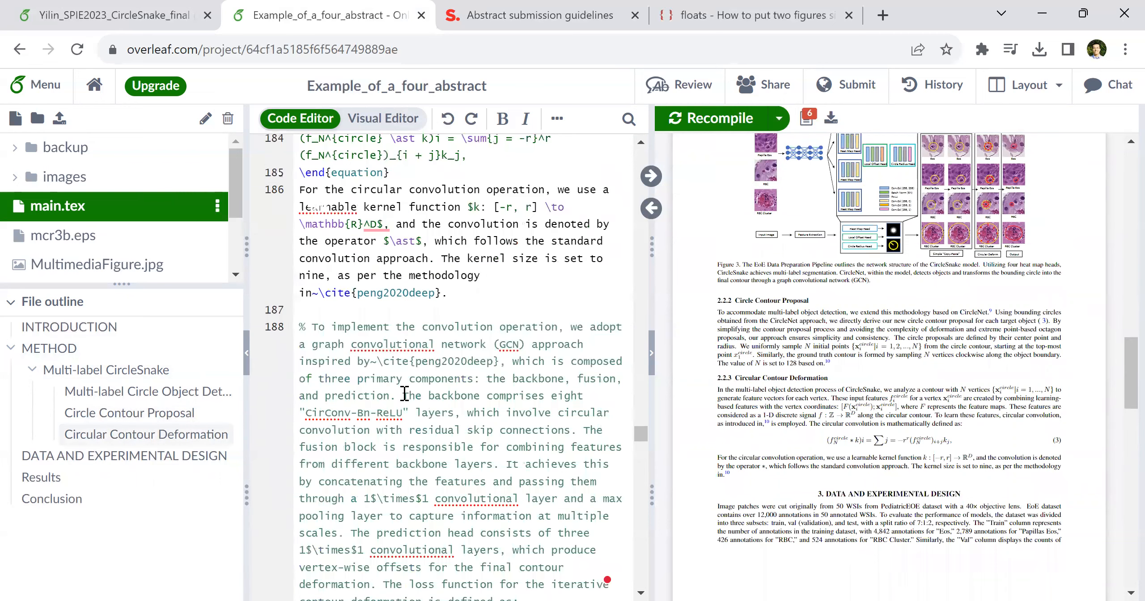
pyautogui.scroll(10, 411, 396)
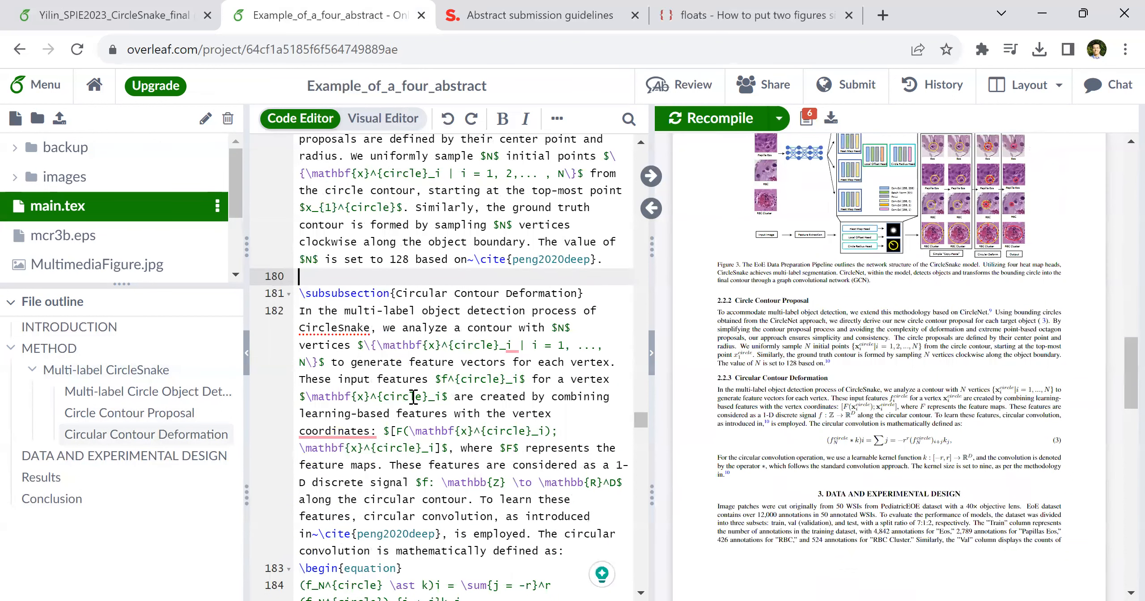
pyautogui.scroll(6, 451, 405)
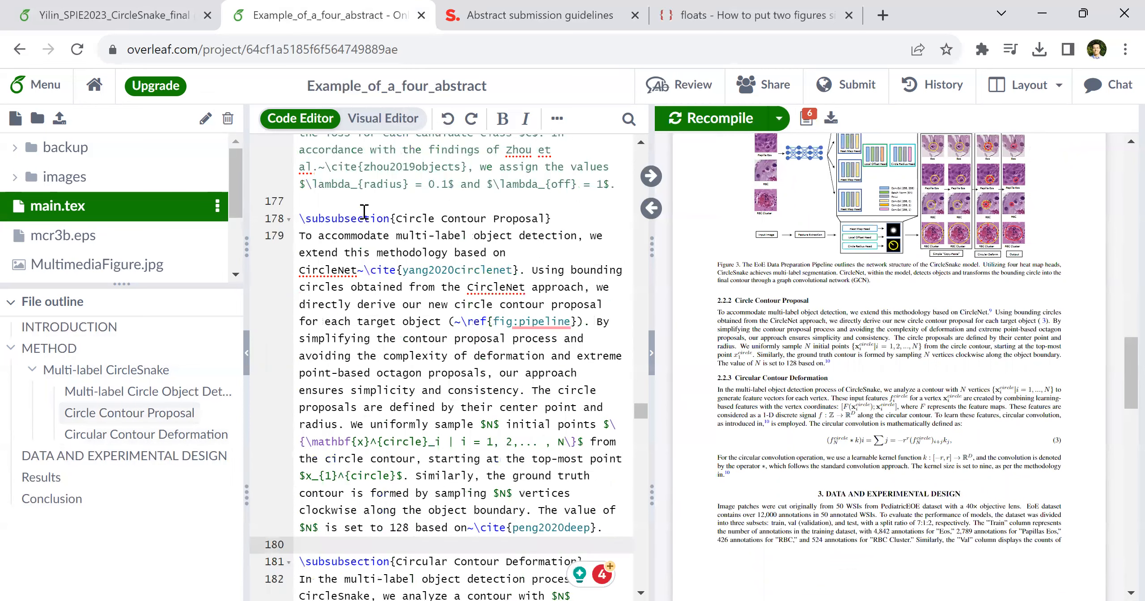
pyautogui.scroll(-9, 450, 418)
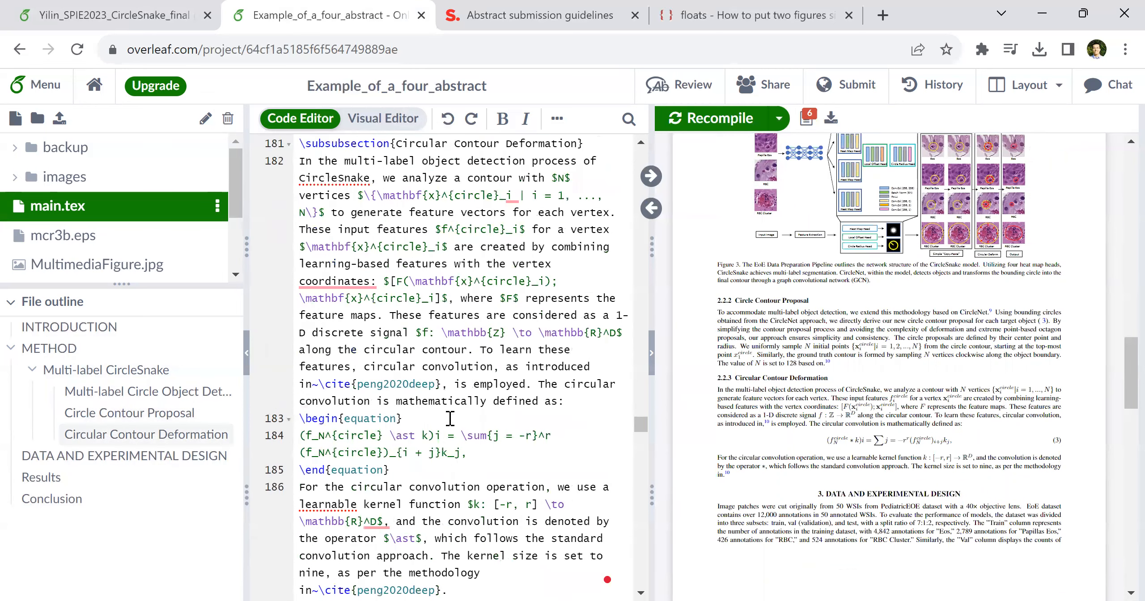
pyautogui.scroll(-2, 464, 475)
pyautogui.keyDown('shift'); pyautogui.click(464, 475); pyautogui.keyUp('shift')
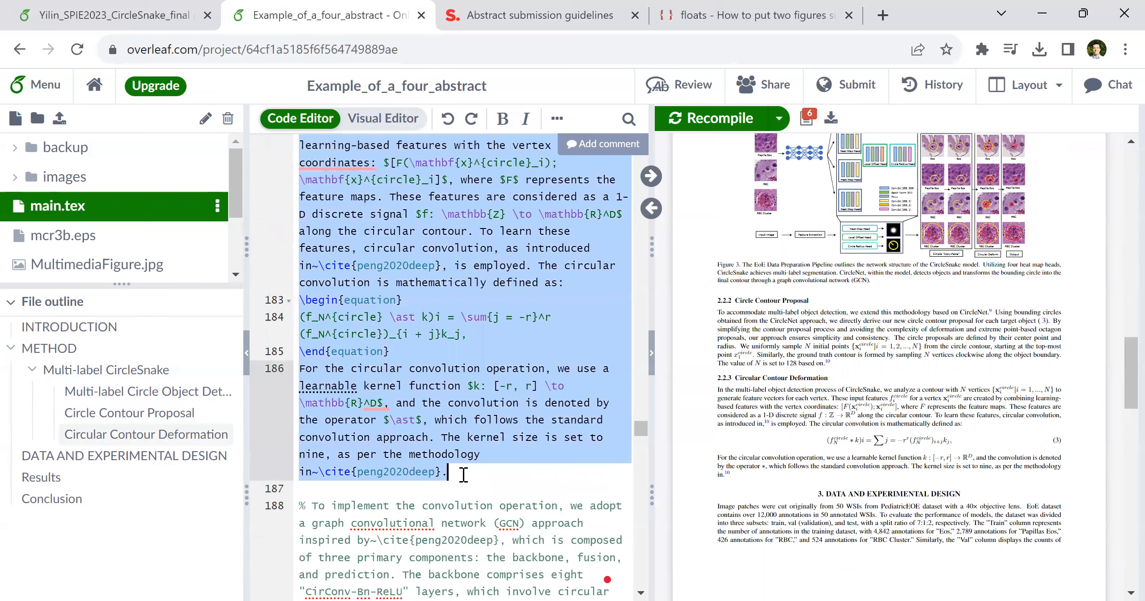
pyautogui.hotkey('ctrl', '/')
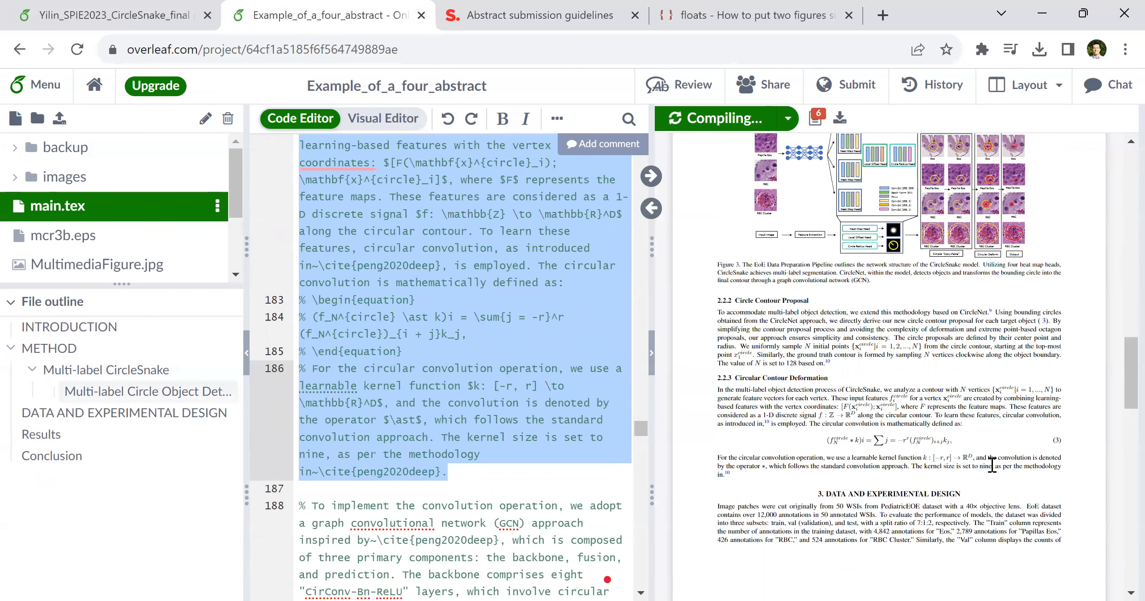
# - Review the recompiled paper from the Method section to the references and back to the title page to check its length
pyautogui.scroll(5, 993, 465)
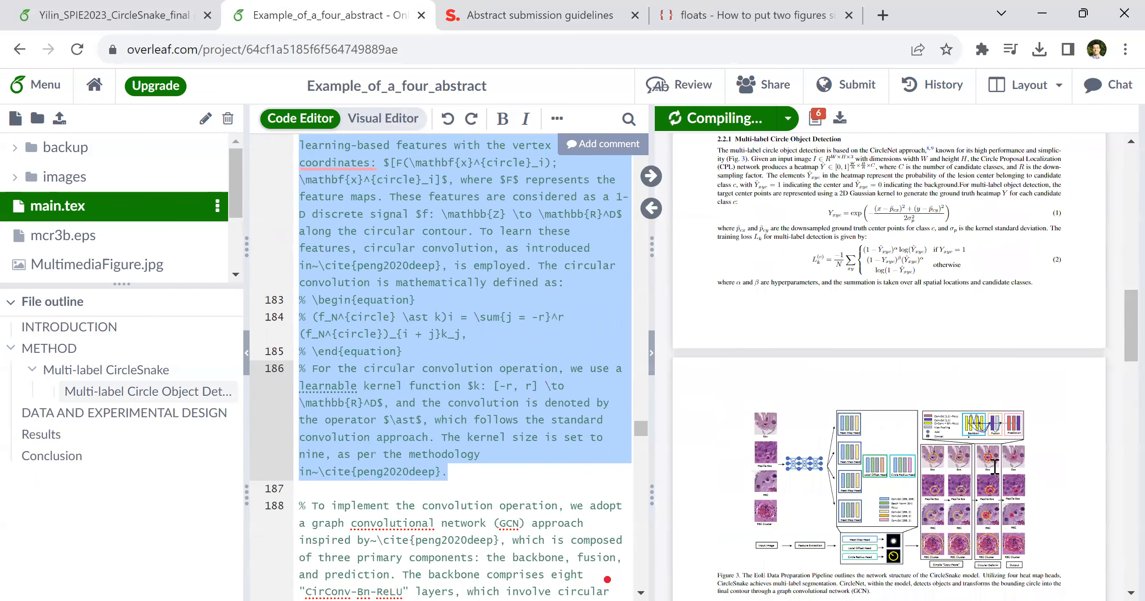
pyautogui.scroll(7, 994, 465)
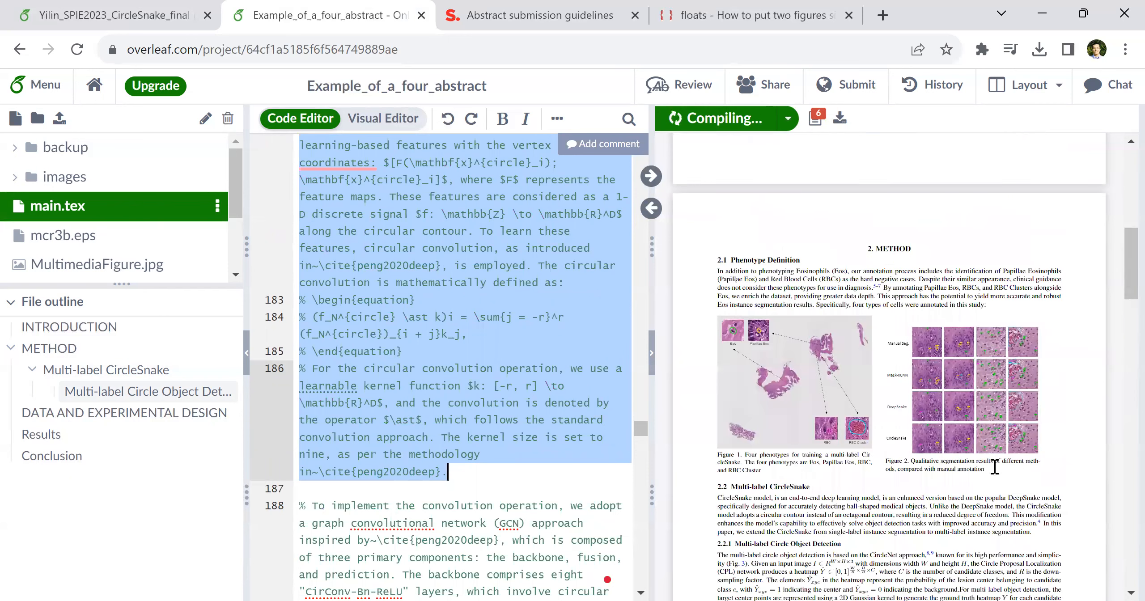
pyautogui.scroll(-6, 995, 468)
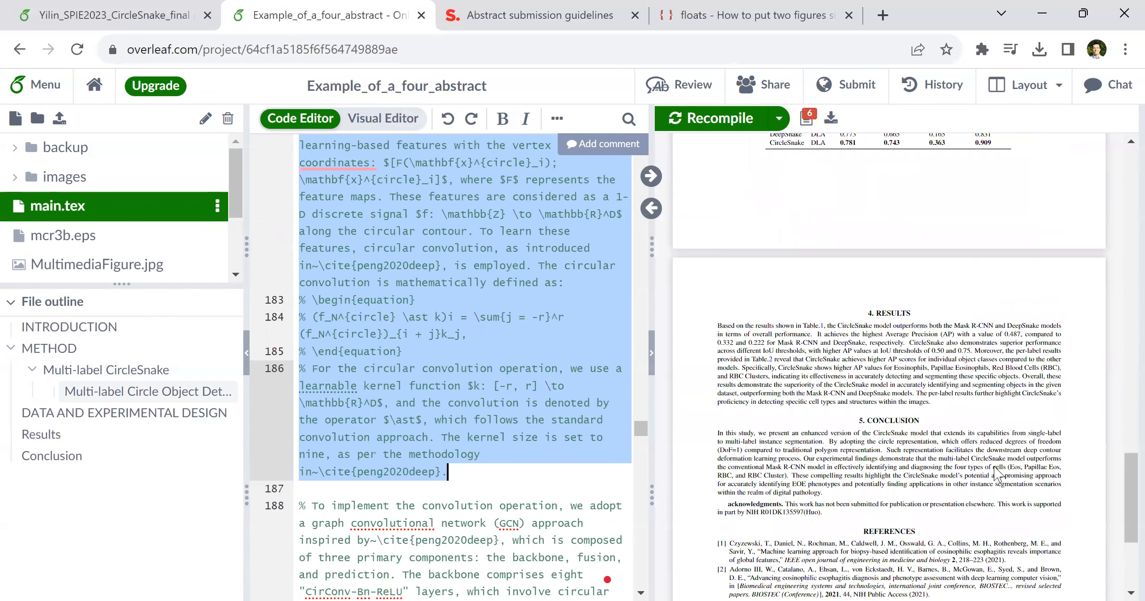
pyautogui.scroll(-4, 994, 470)
pyautogui.scroll(1, 1119, 546)
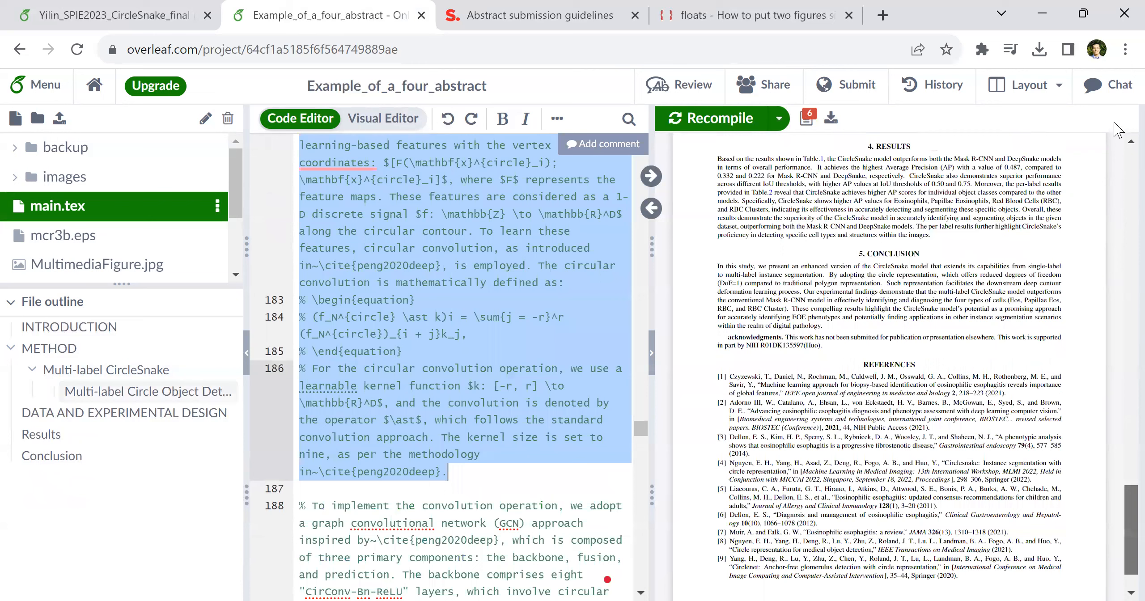
pyautogui.moveTo(1117, 309); pyautogui.dragTo(1117, 551)
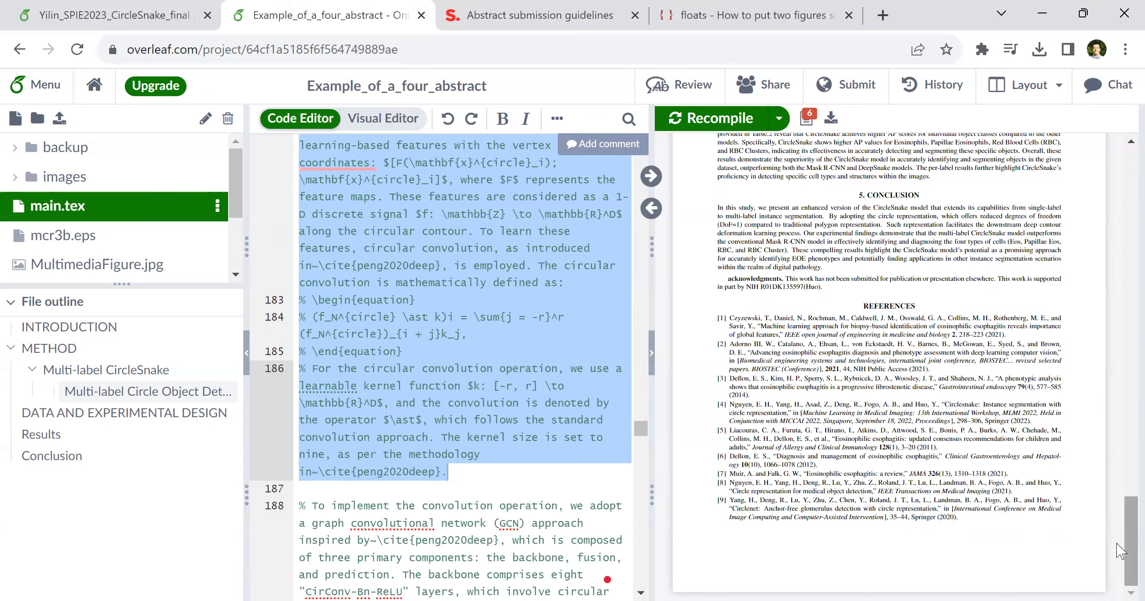
pyautogui.moveTo(1120, 550); pyautogui.dragTo(1121, 116)
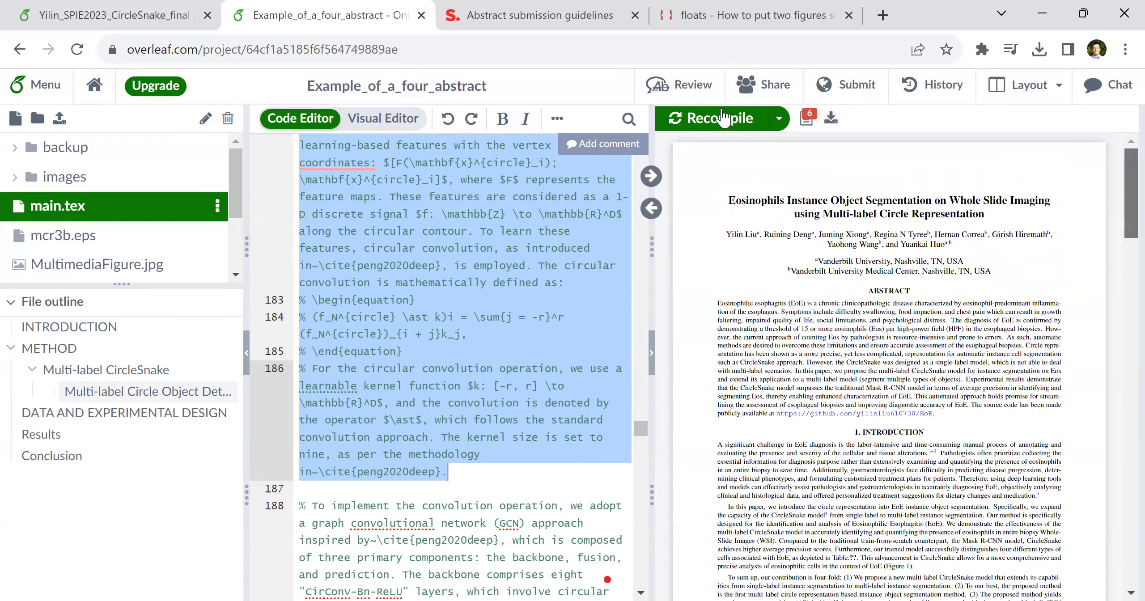